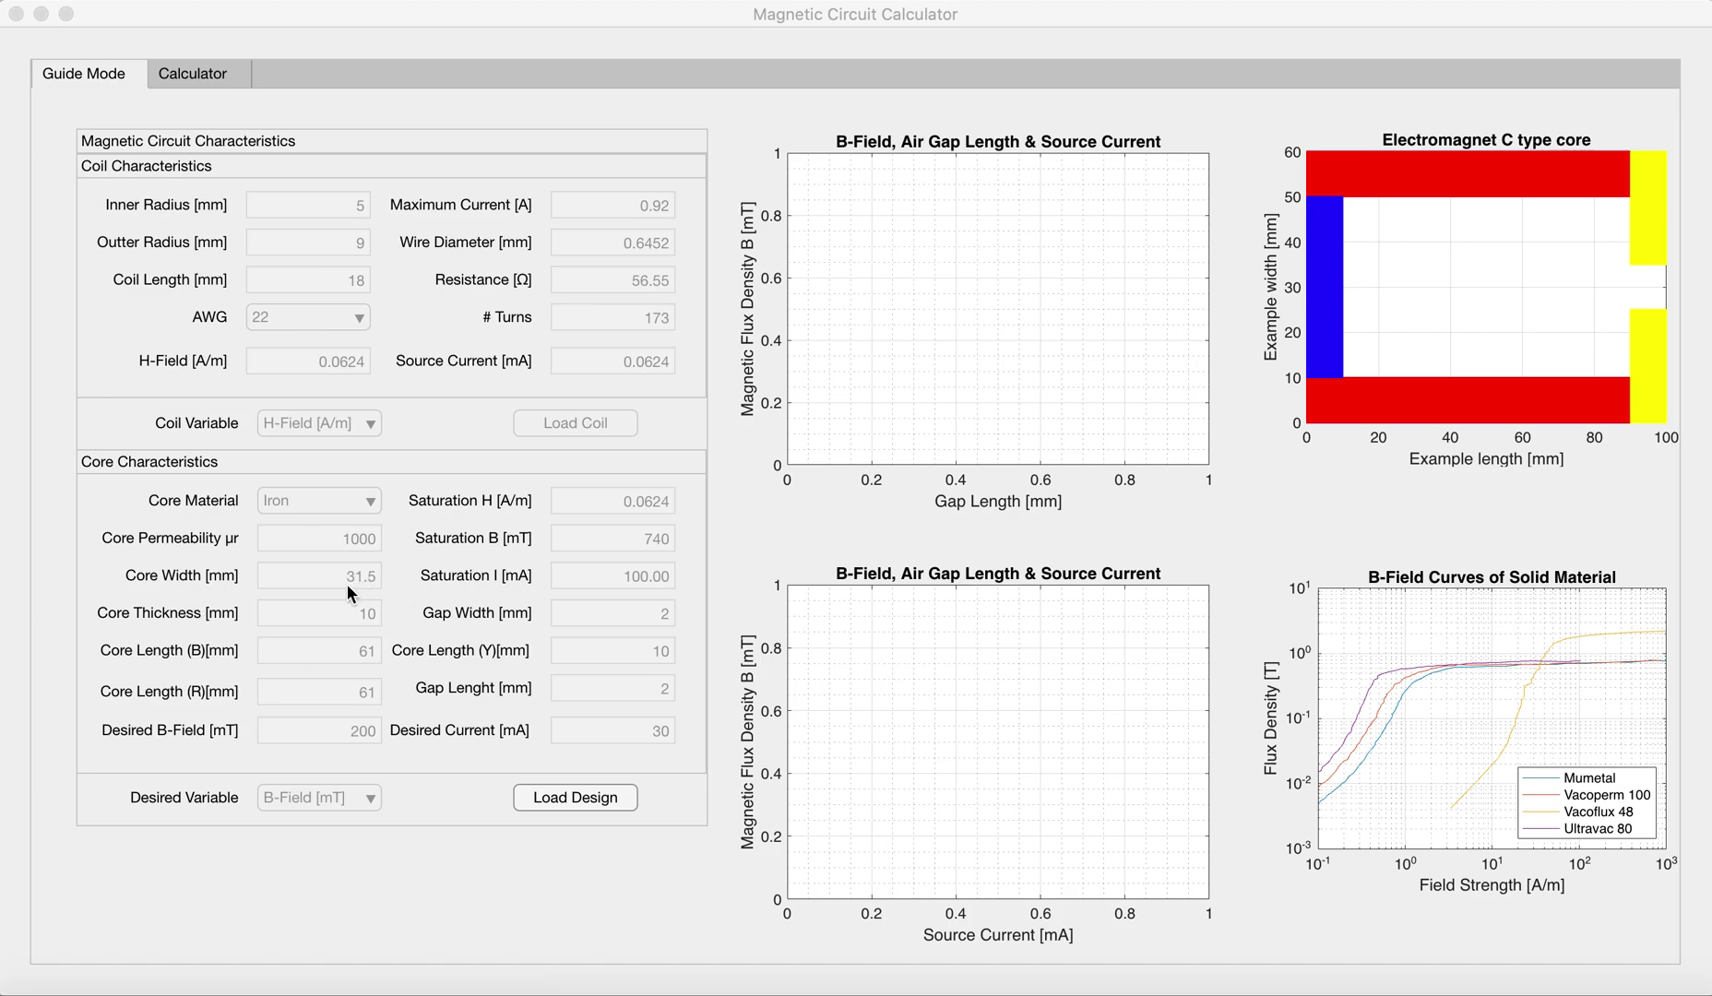
Load the guide mode's example design to plot its B-field curves.
click(577, 796)
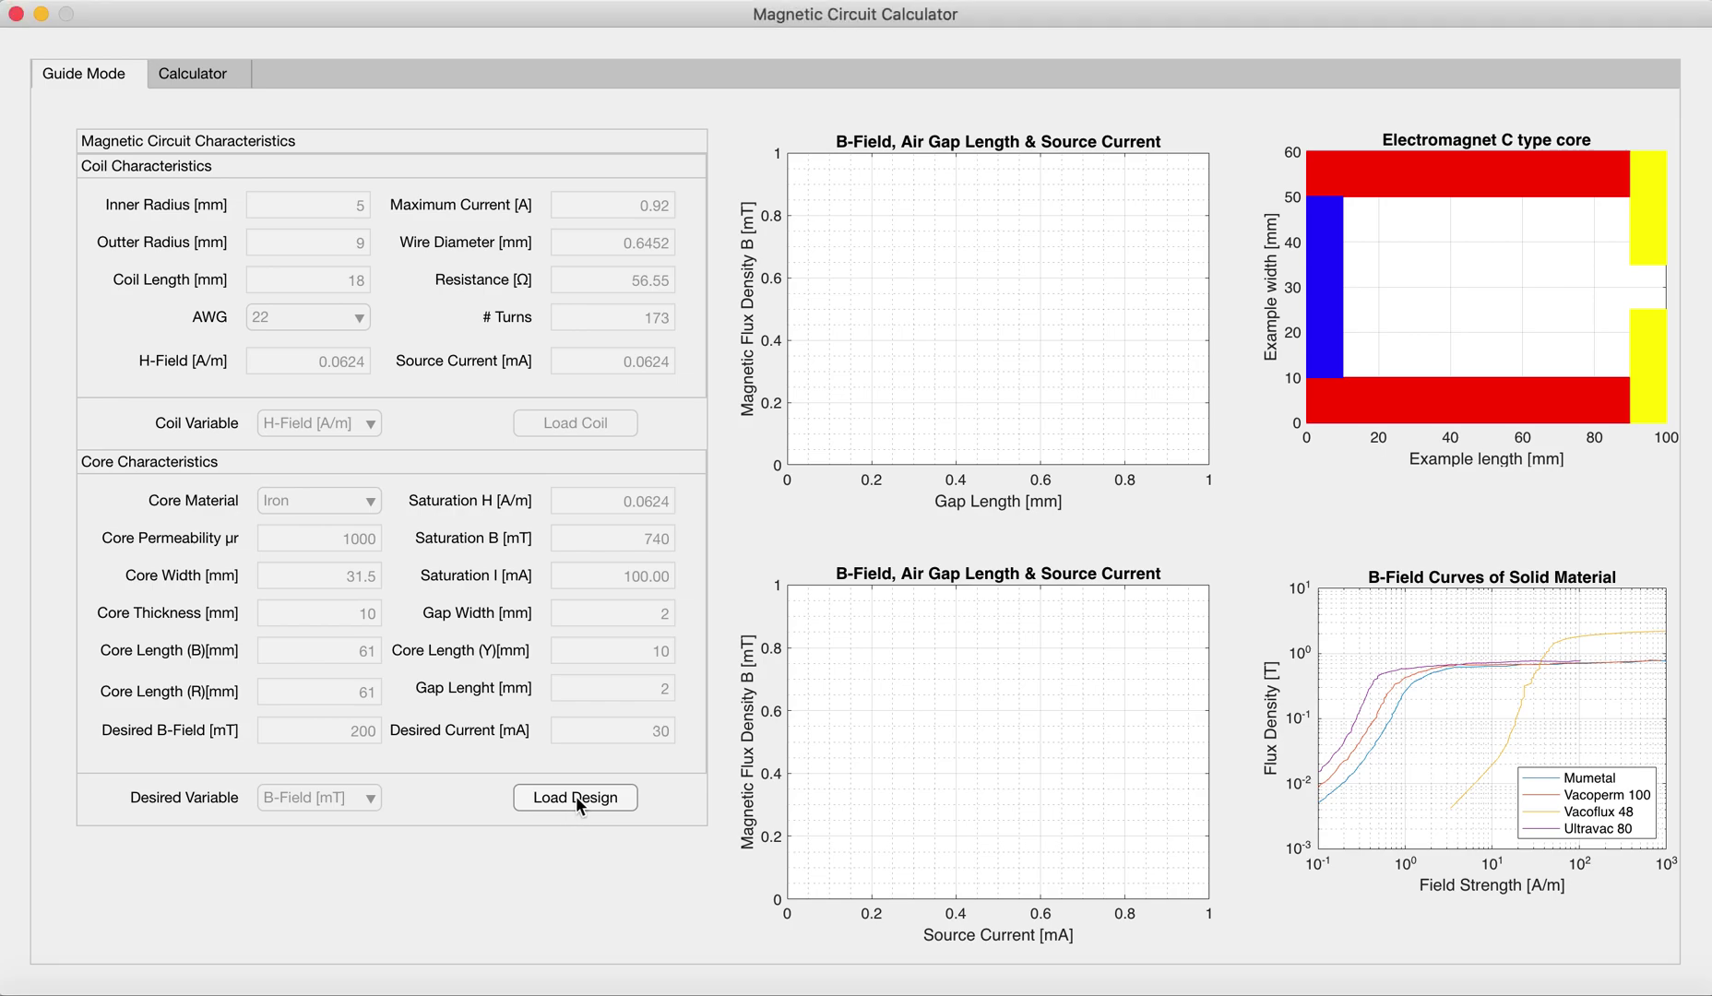
click(576, 796)
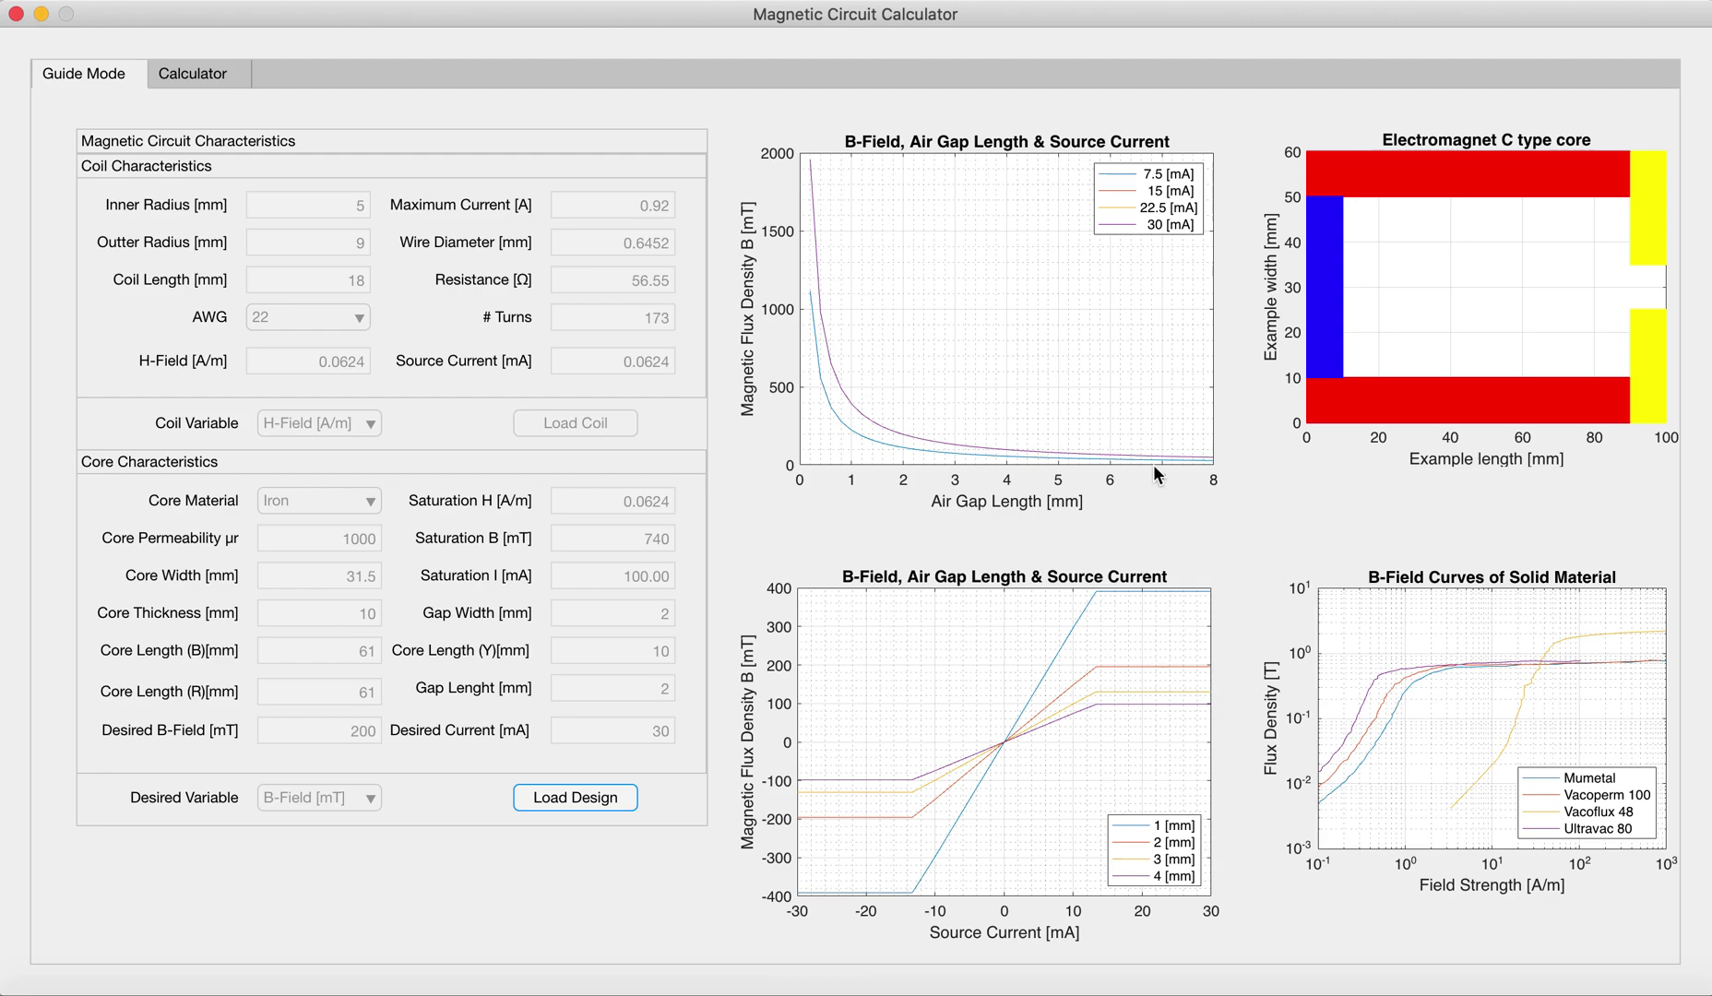
In the calculator, set the coil's outer radius to 10 mm, its length to 25 mm and the wire gauge to AWG 24.
click(201, 72)
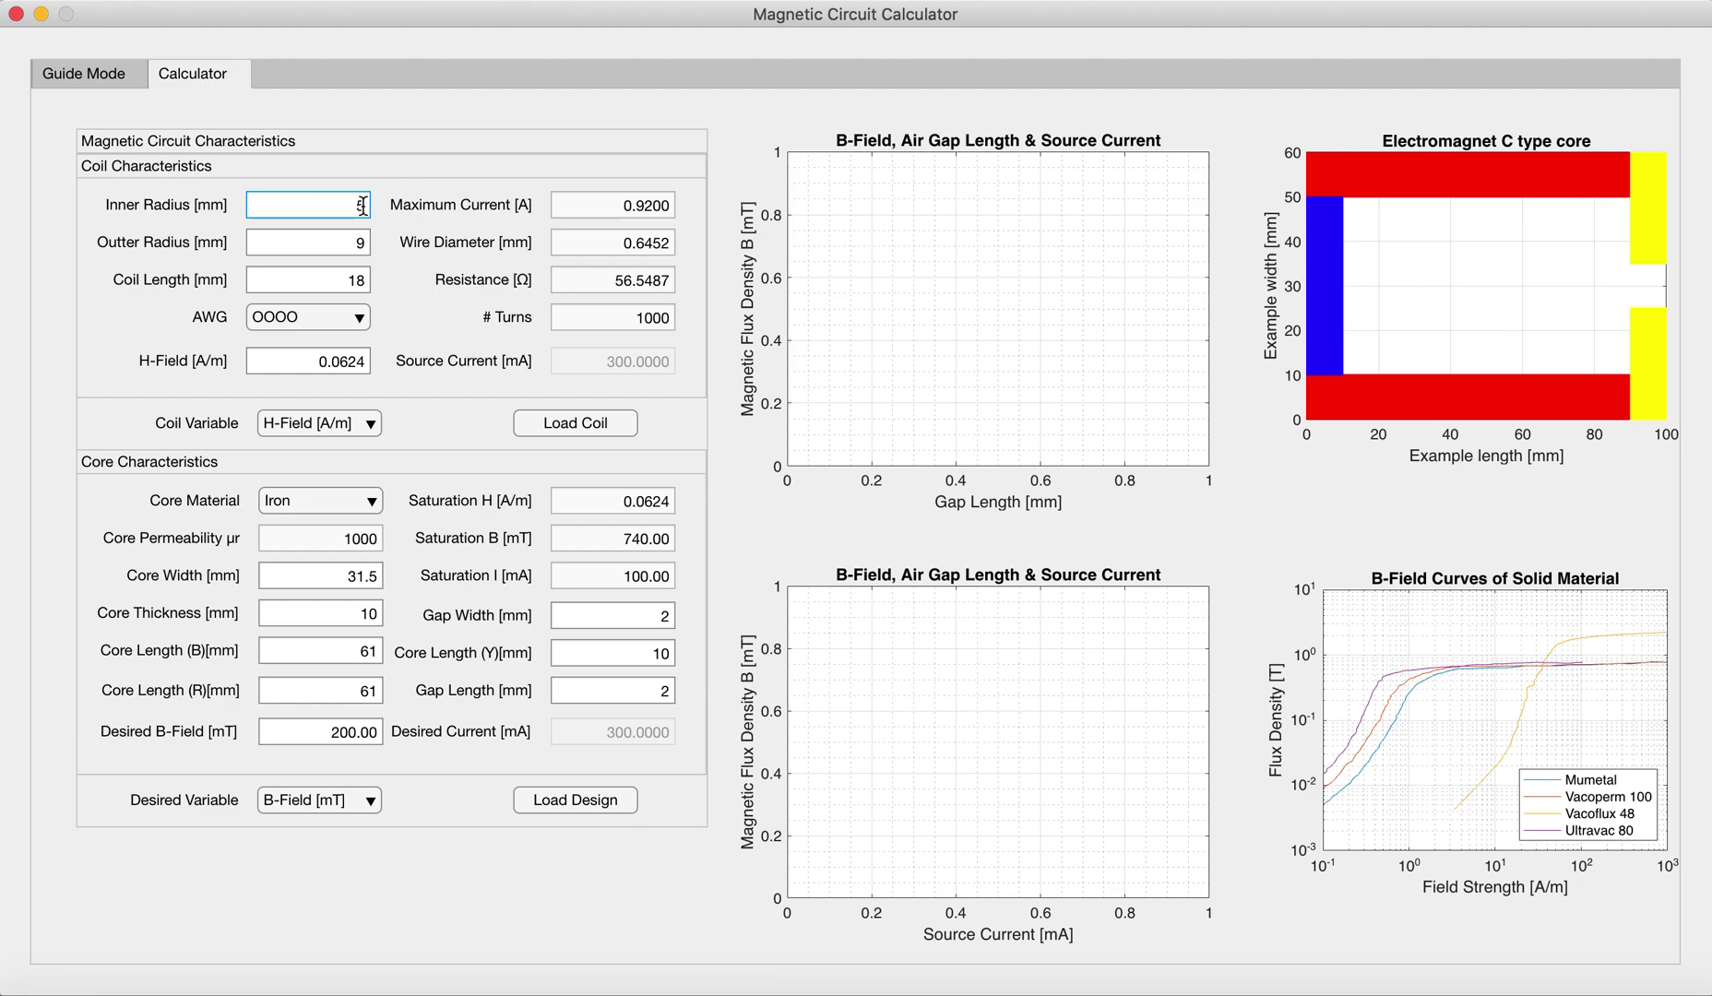
click(362, 244)
key(BackSpace)
text(10)
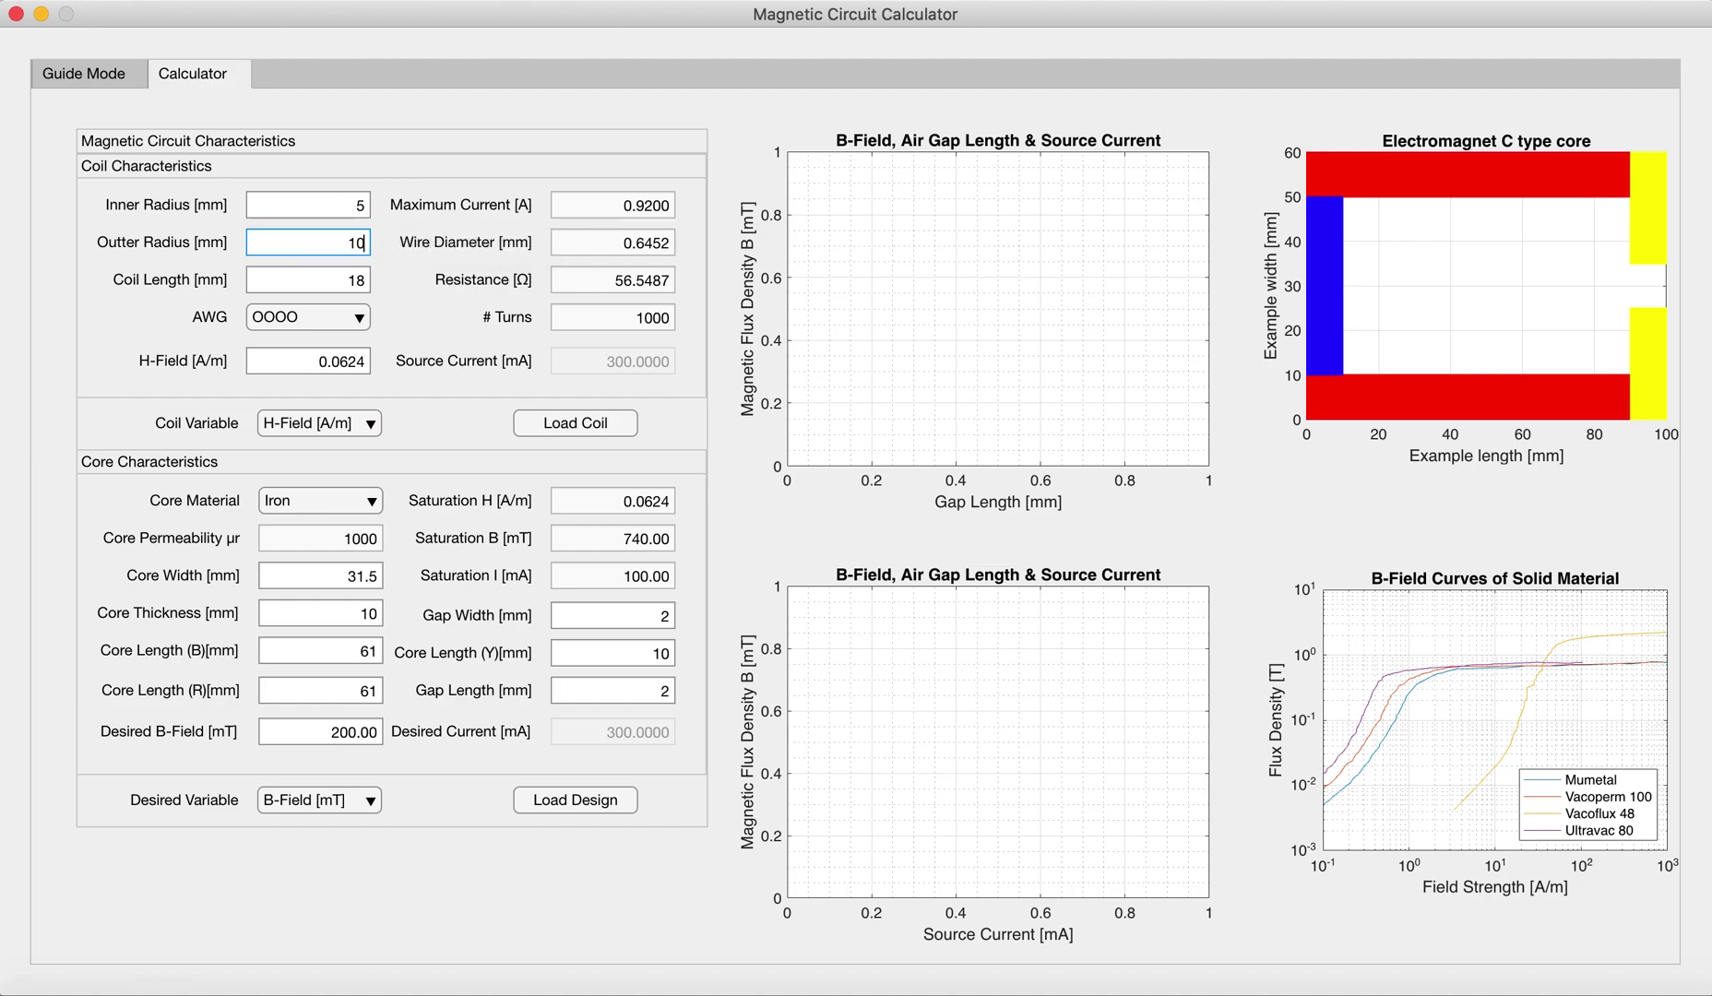
click(366, 280)
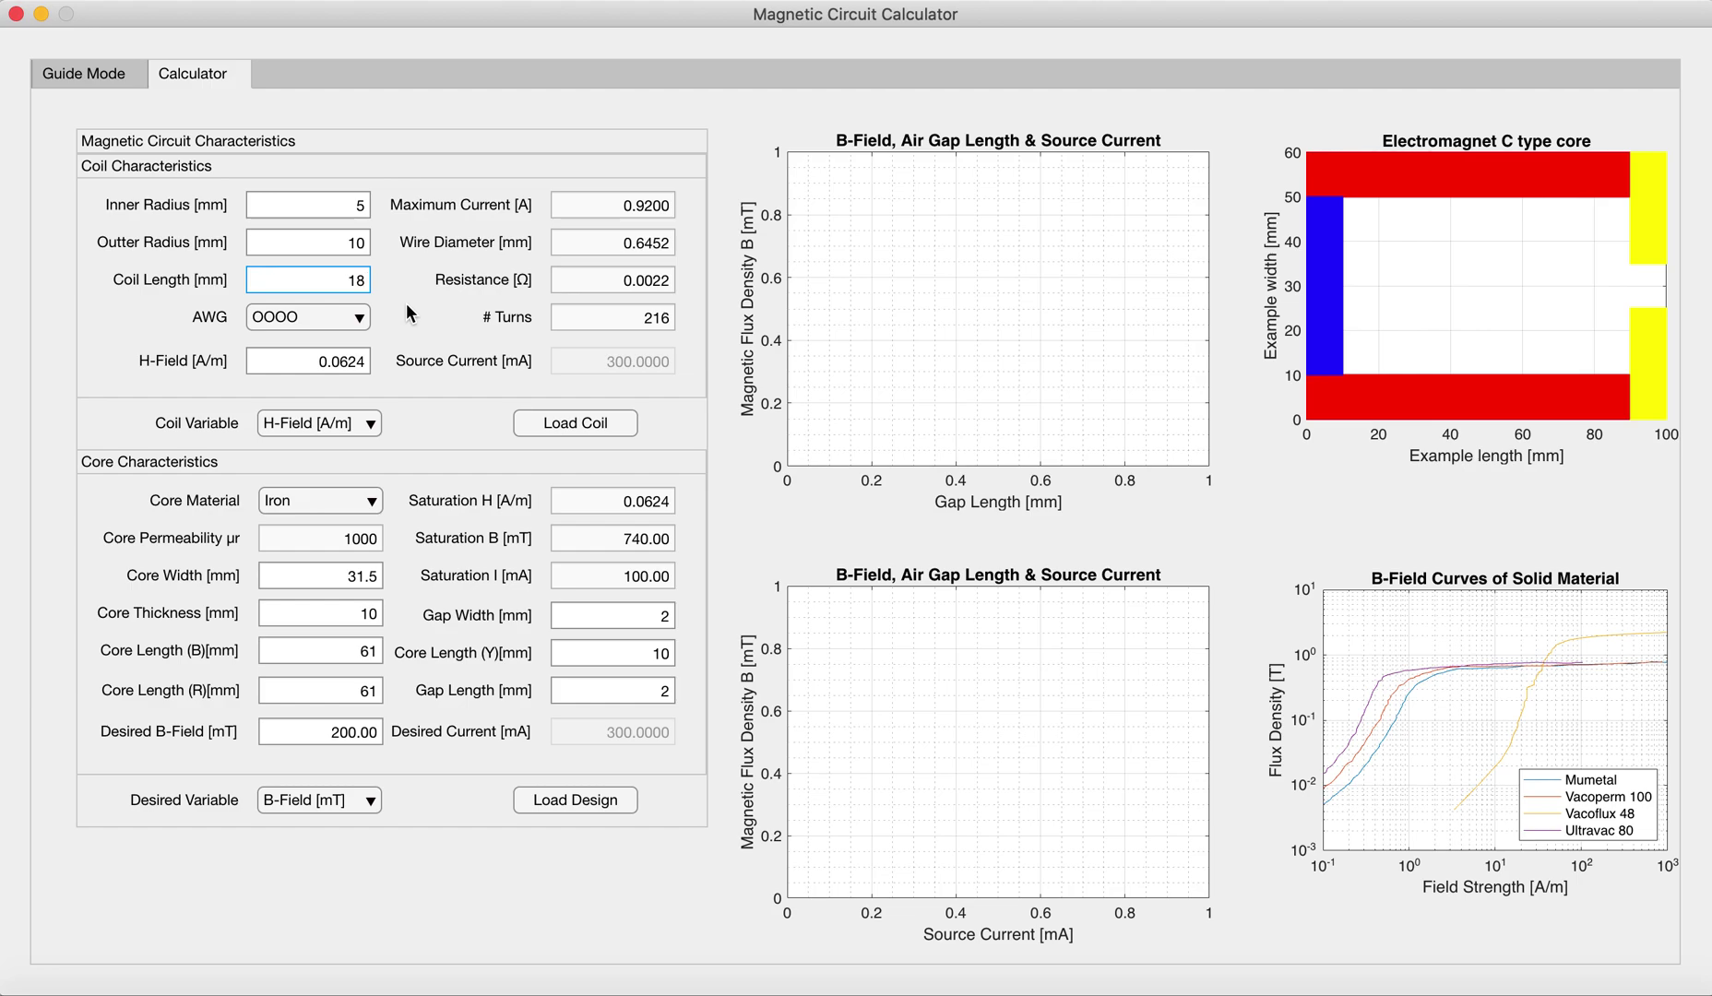
key(BackSpace)
key(BackSpace)
text(25)
click(339, 321)
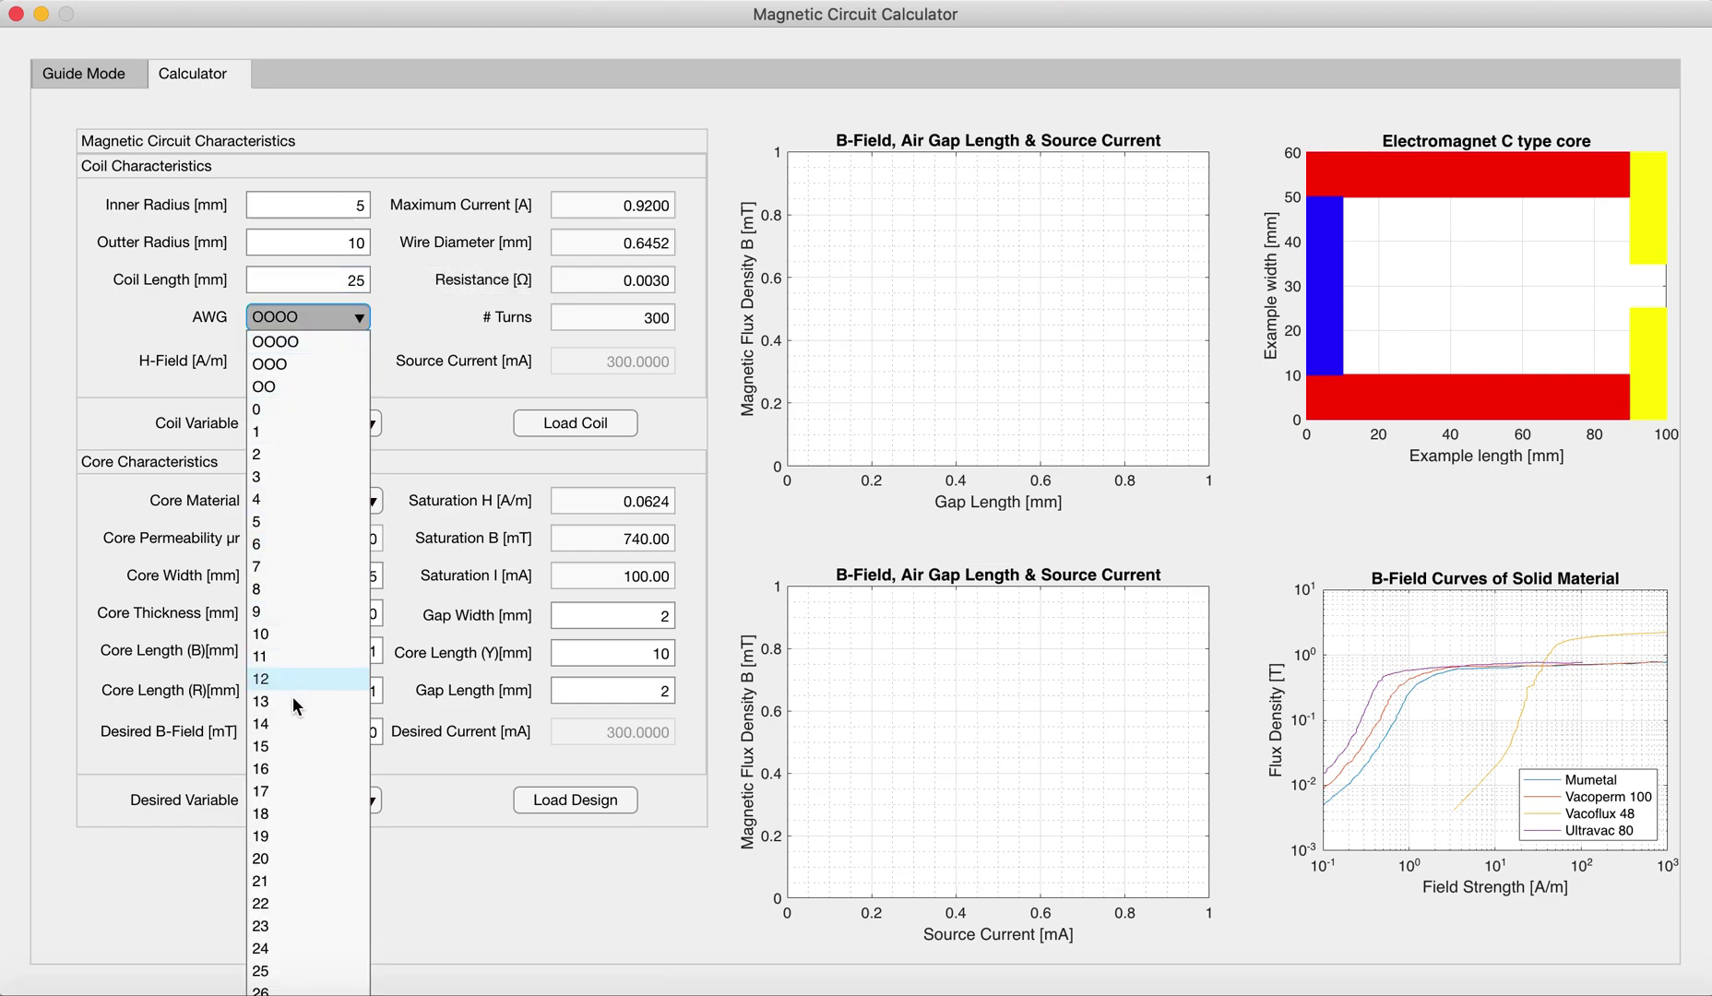
click(271, 956)
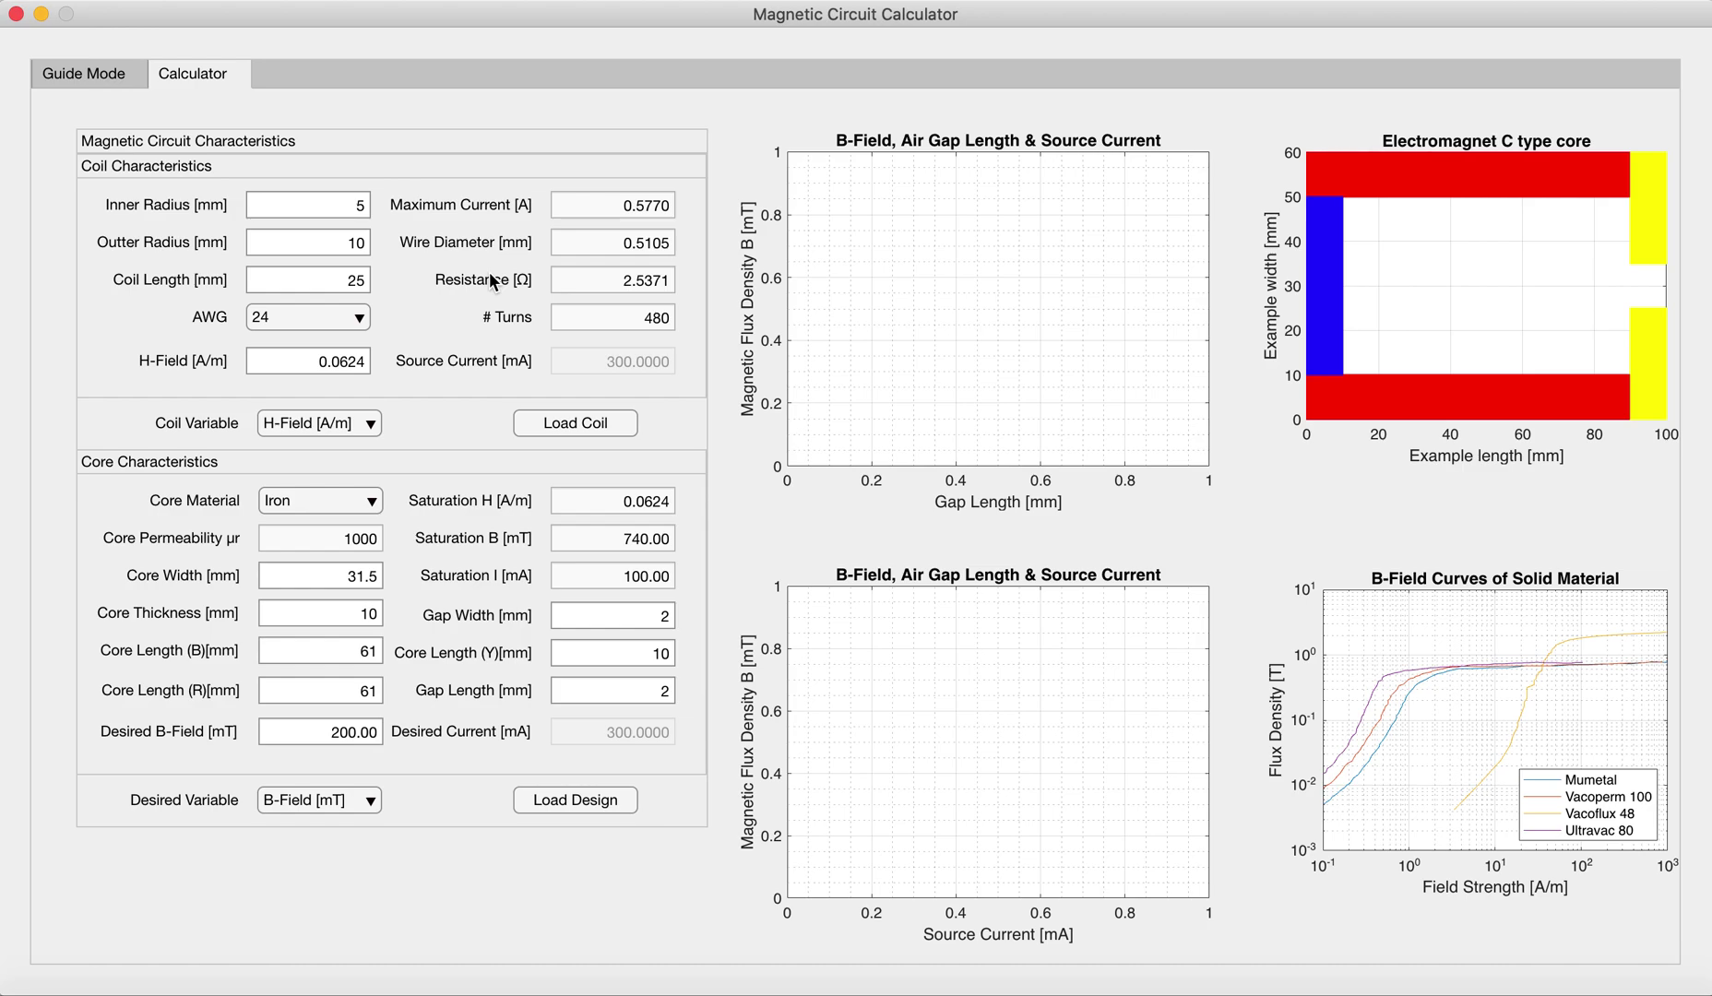
Use current as the coil variable with a source current of 577 mA and load the coil.
click(327, 428)
click(344, 467)
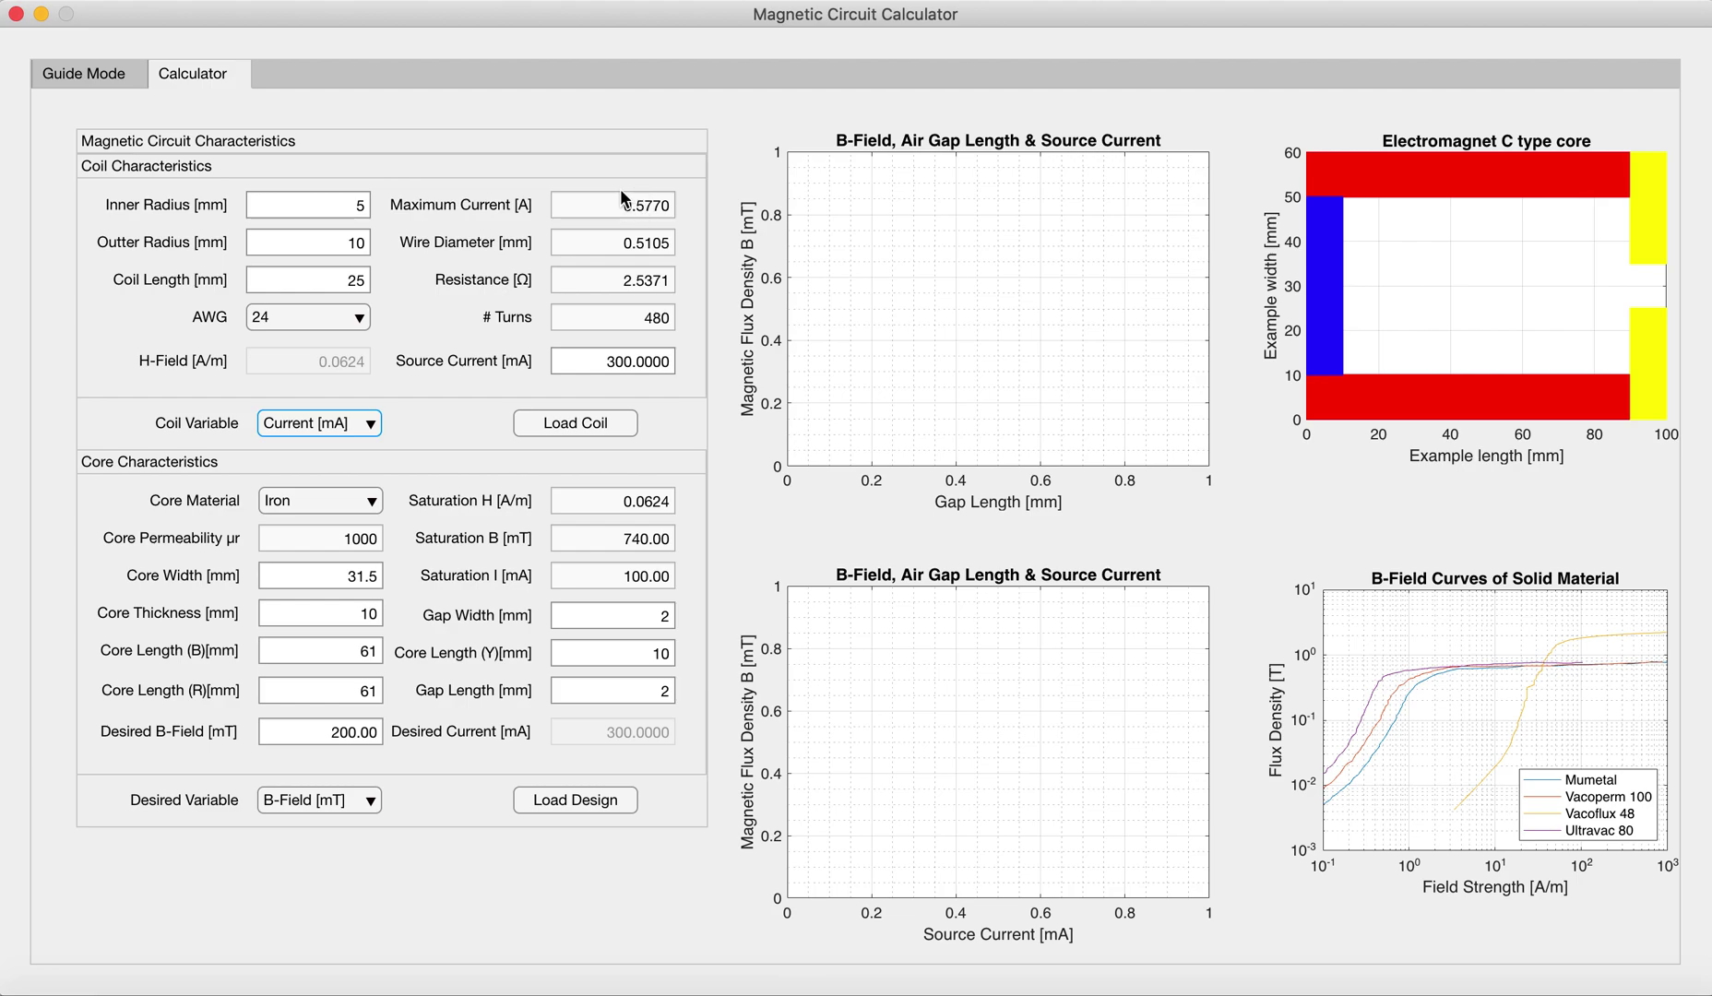
click(614, 361)
double_click(614, 361)
text(577)
click(627, 424)
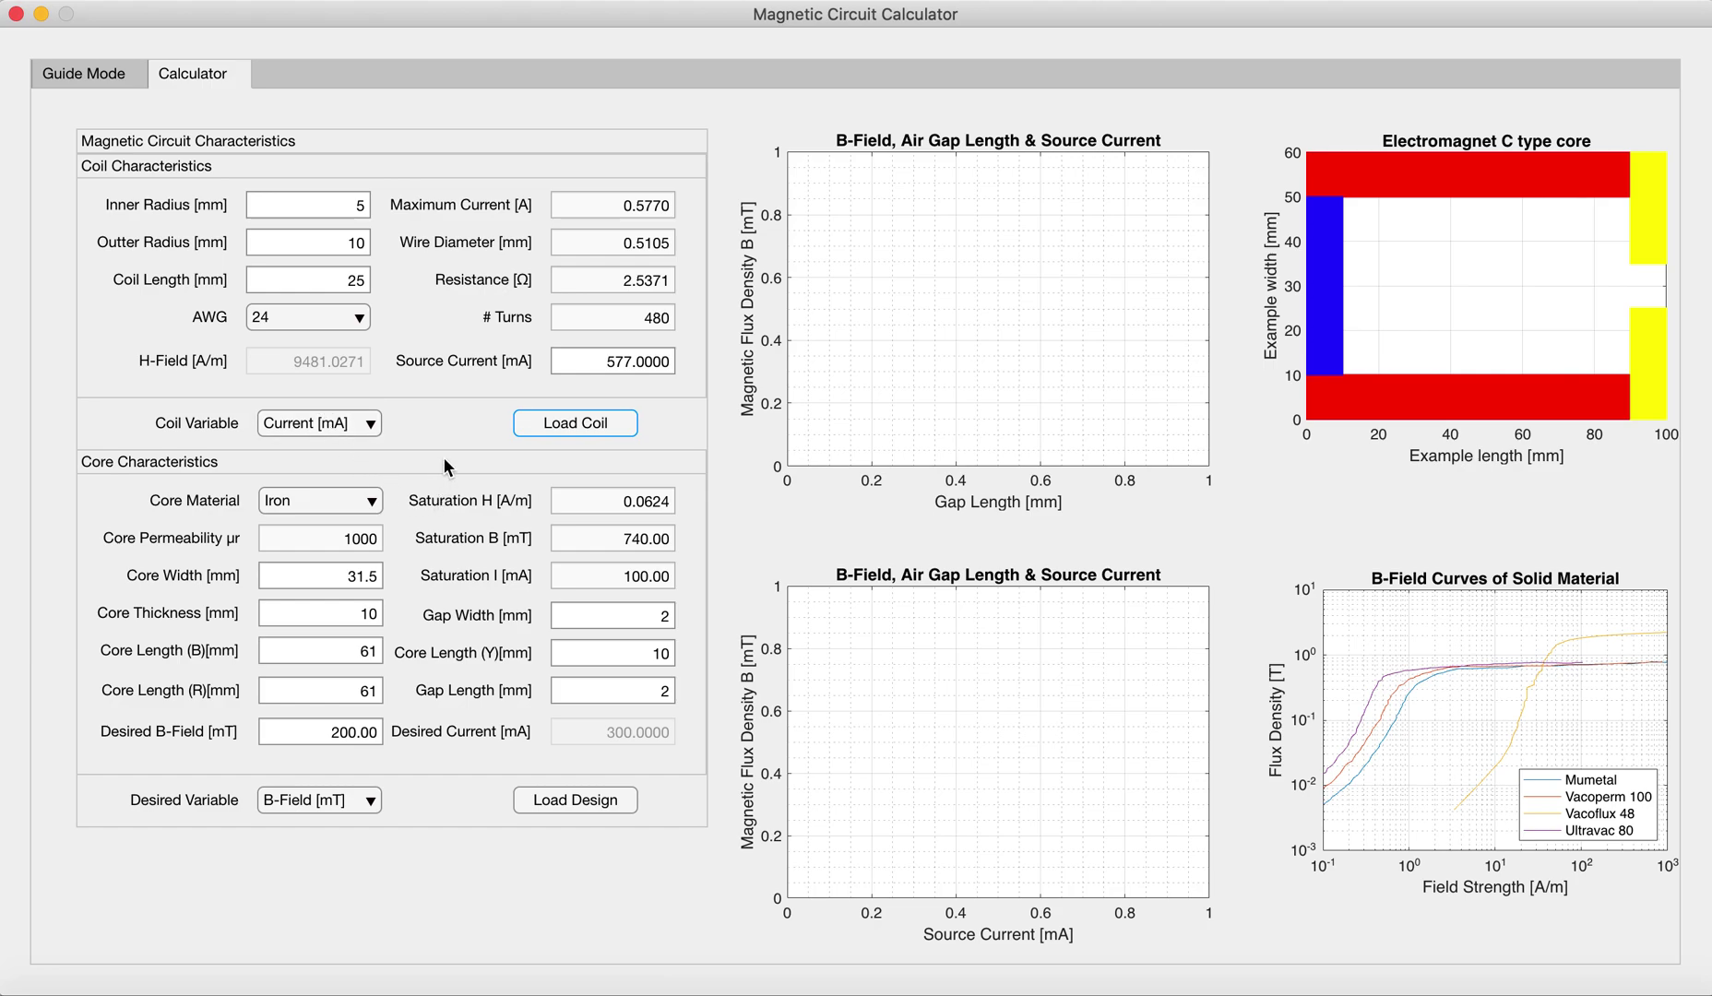
Choose Iron as the core material and set the core width to 10 mm.
click(345, 511)
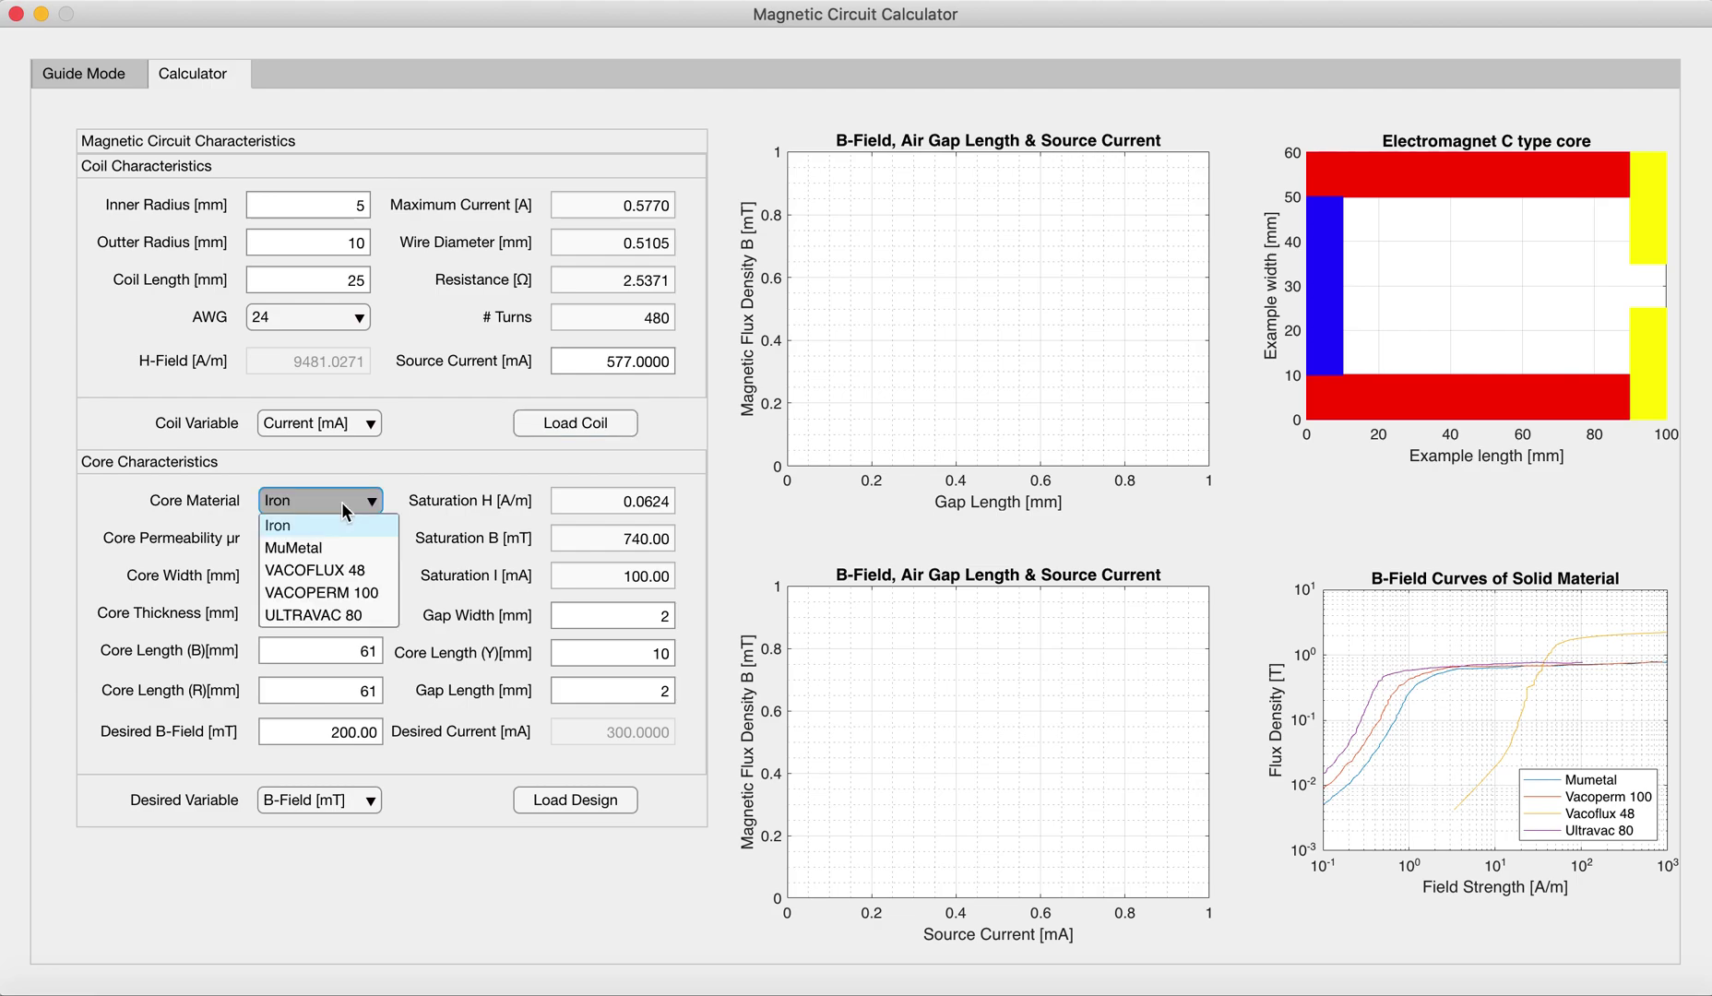
click(446, 454)
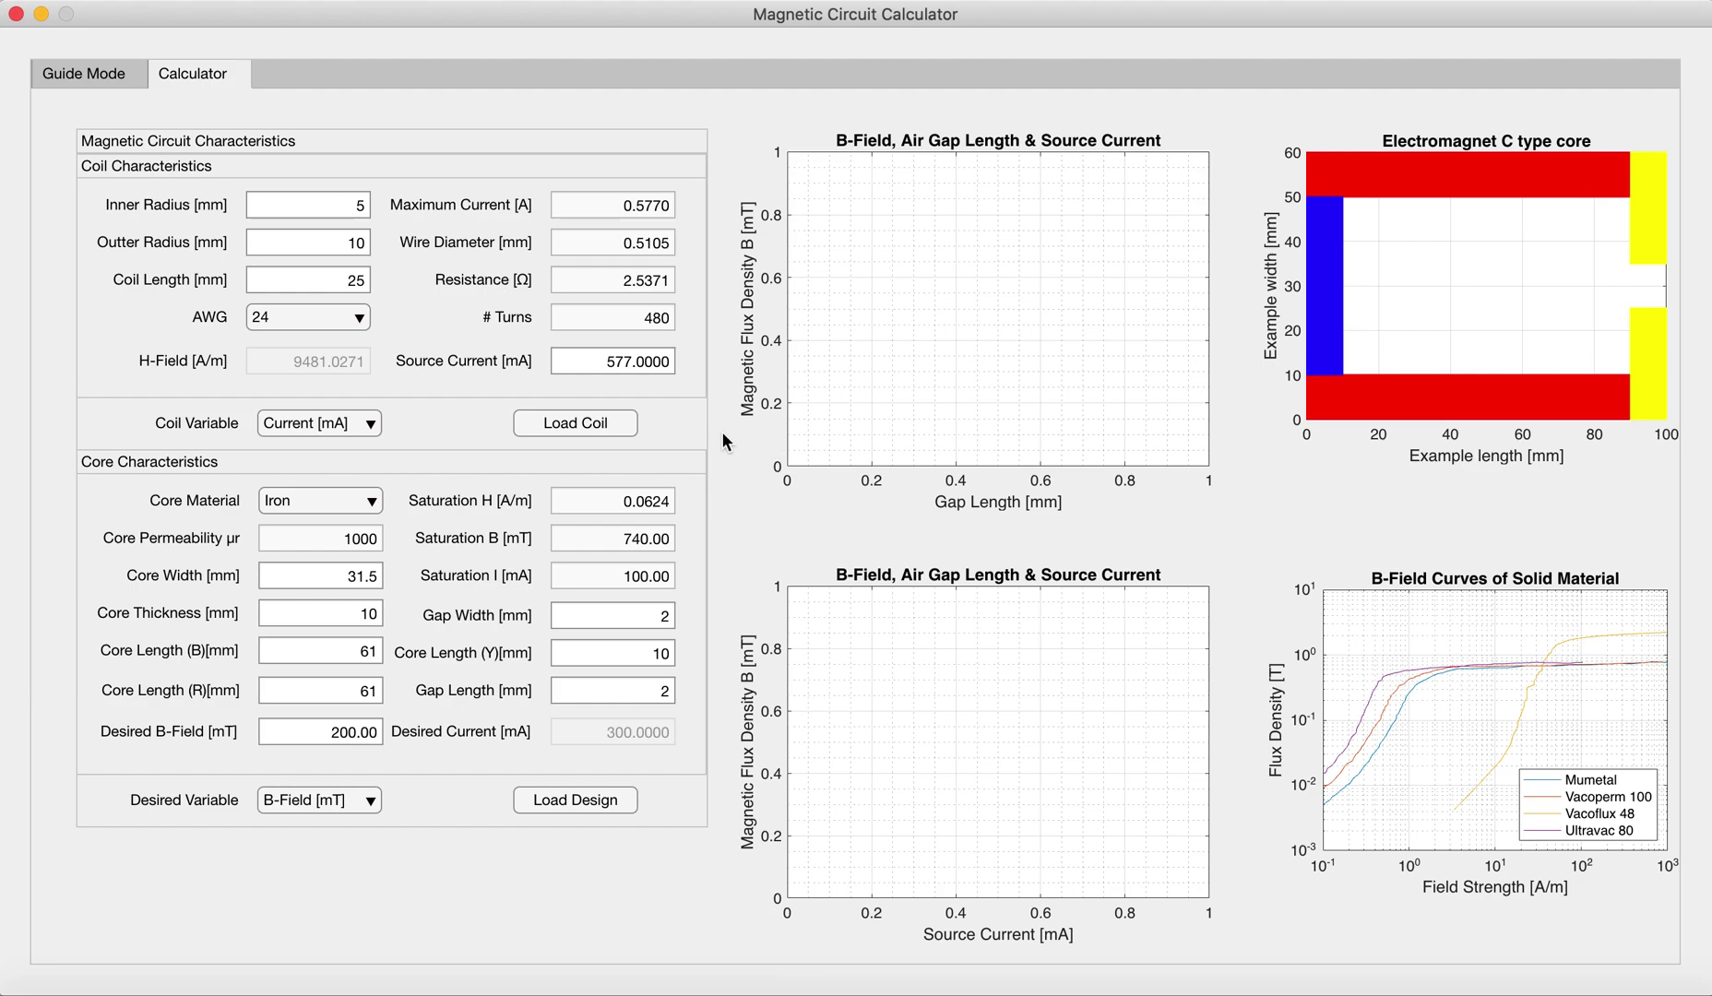
click(365, 499)
click(351, 525)
drag(334, 581, 432, 588)
text(10)
click(429, 574)
Set core length (B) to 25 mm and core length (R) to 35 mm.
click(374, 653)
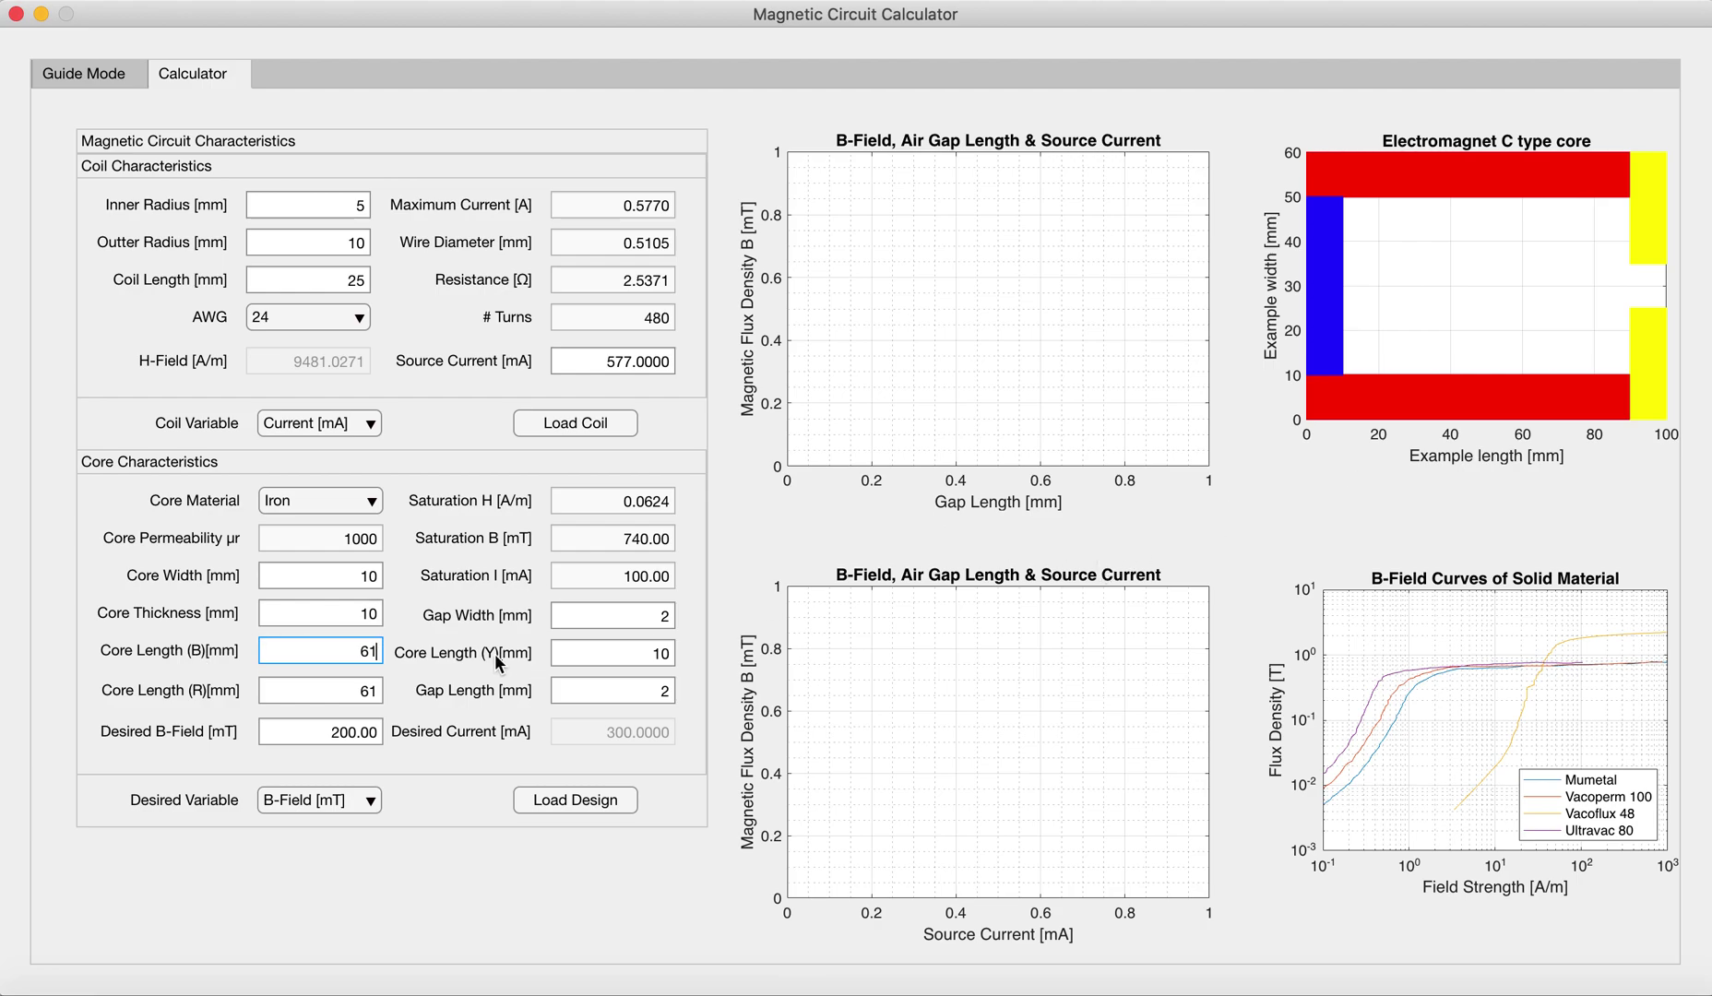
double_click(371, 649)
key(BackSpace)
text(25)
click(415, 652)
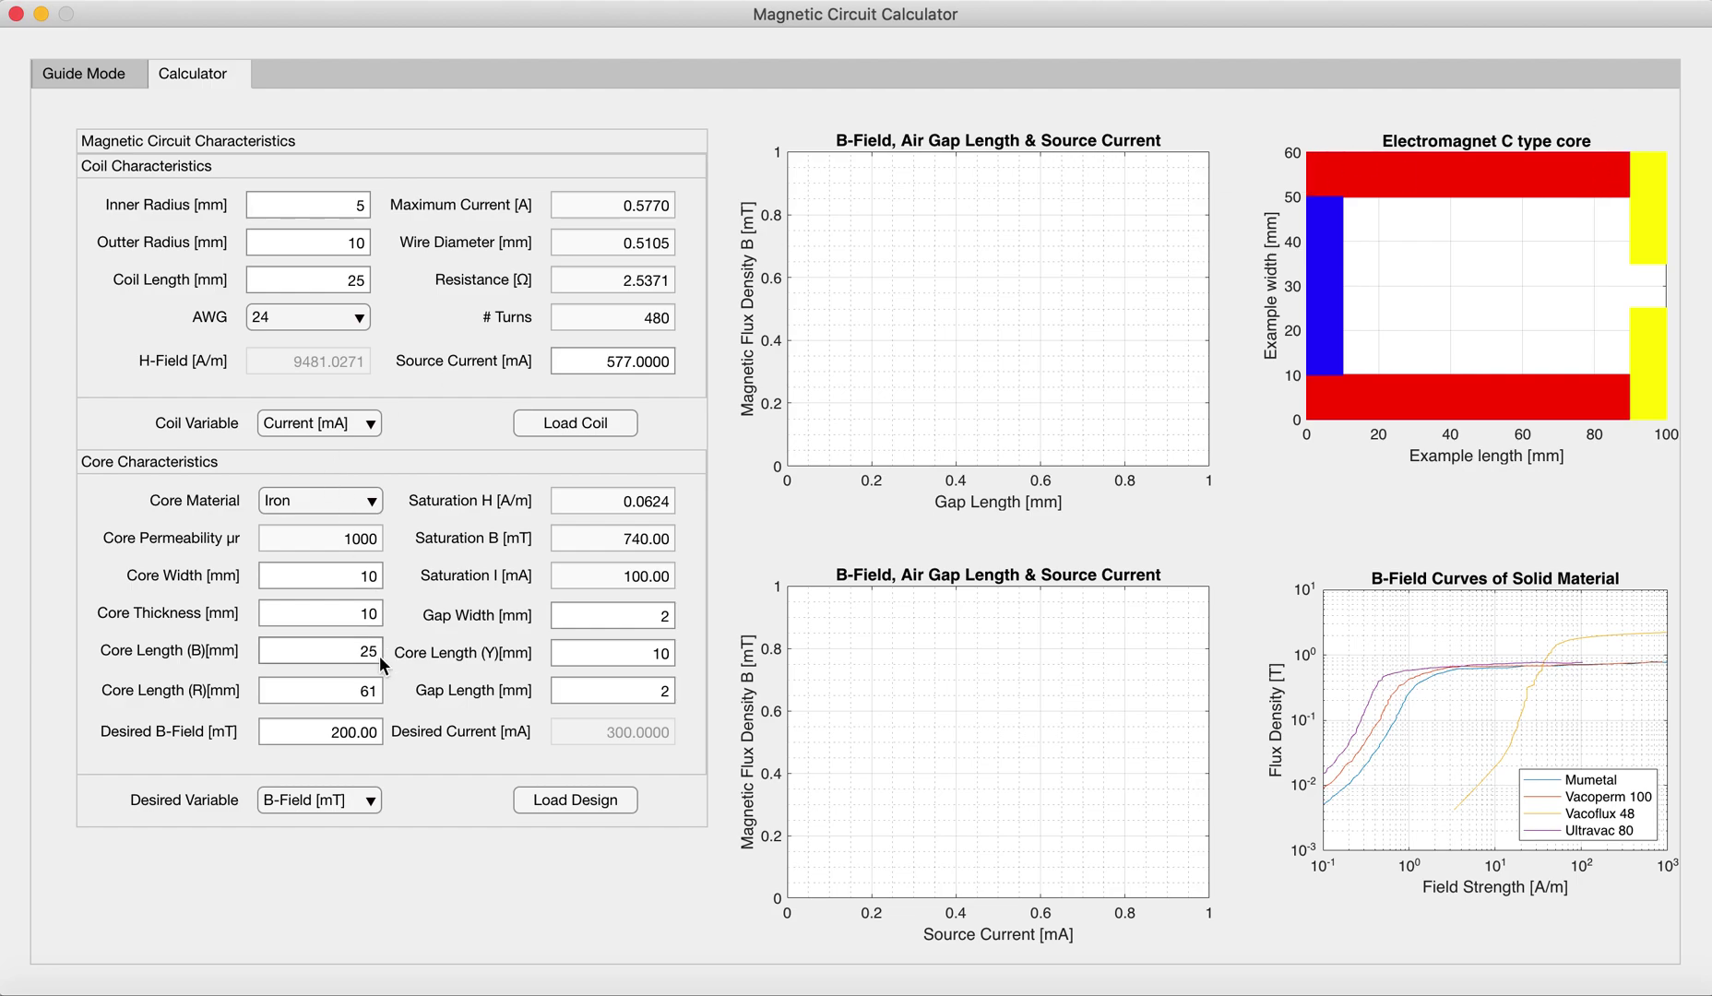
double_click(366, 690)
text(35)
click(430, 785)
Set the gap width to 10 mm and core length (Y) to 22 mm.
click(666, 616)
key(BackSpace)
text(10)
click(1087, 509)
click(651, 654)
click(661, 652)
double_click(660, 653)
text(22)
key(Return)
Enter a gap length of 2 mm for the core.
click(664, 690)
key(BackSpace)
text(2)
key(Return)
Set the core's gap length to 1 mm.
click(666, 692)
key(BackSpace)
text(1)
click(716, 713)
Use current as the desired variable, set at 200 mA, and load the design to plot its B-field curves.
click(330, 799)
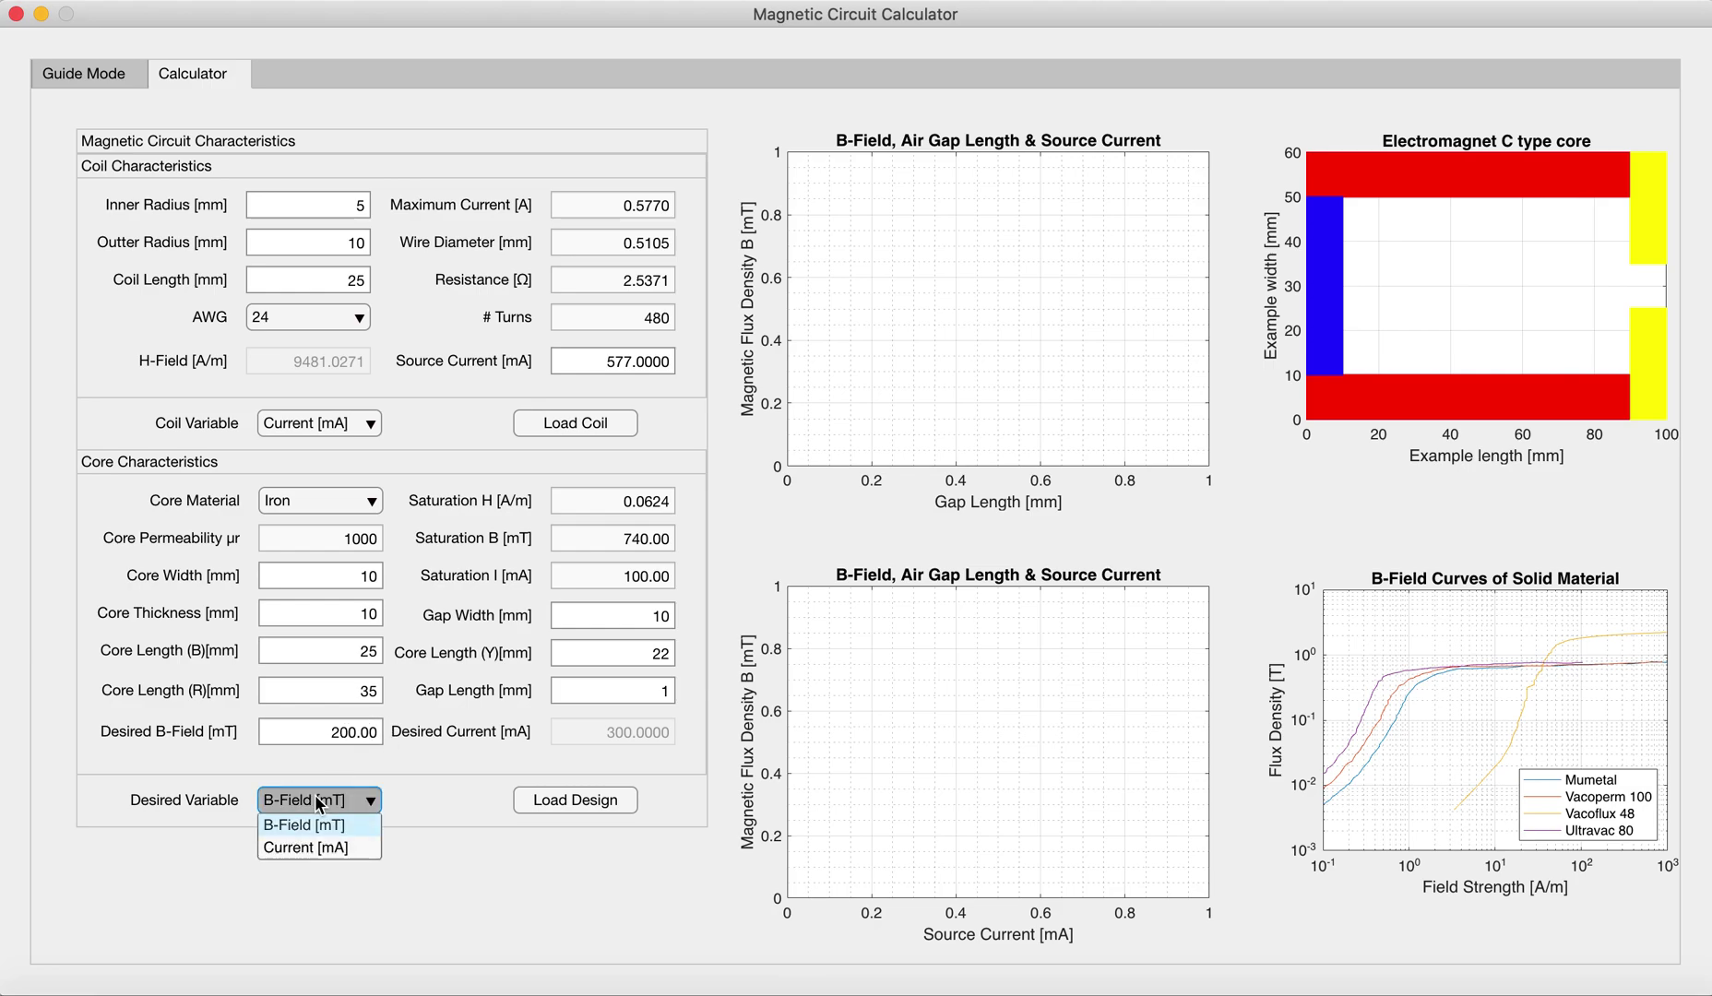
click(322, 847)
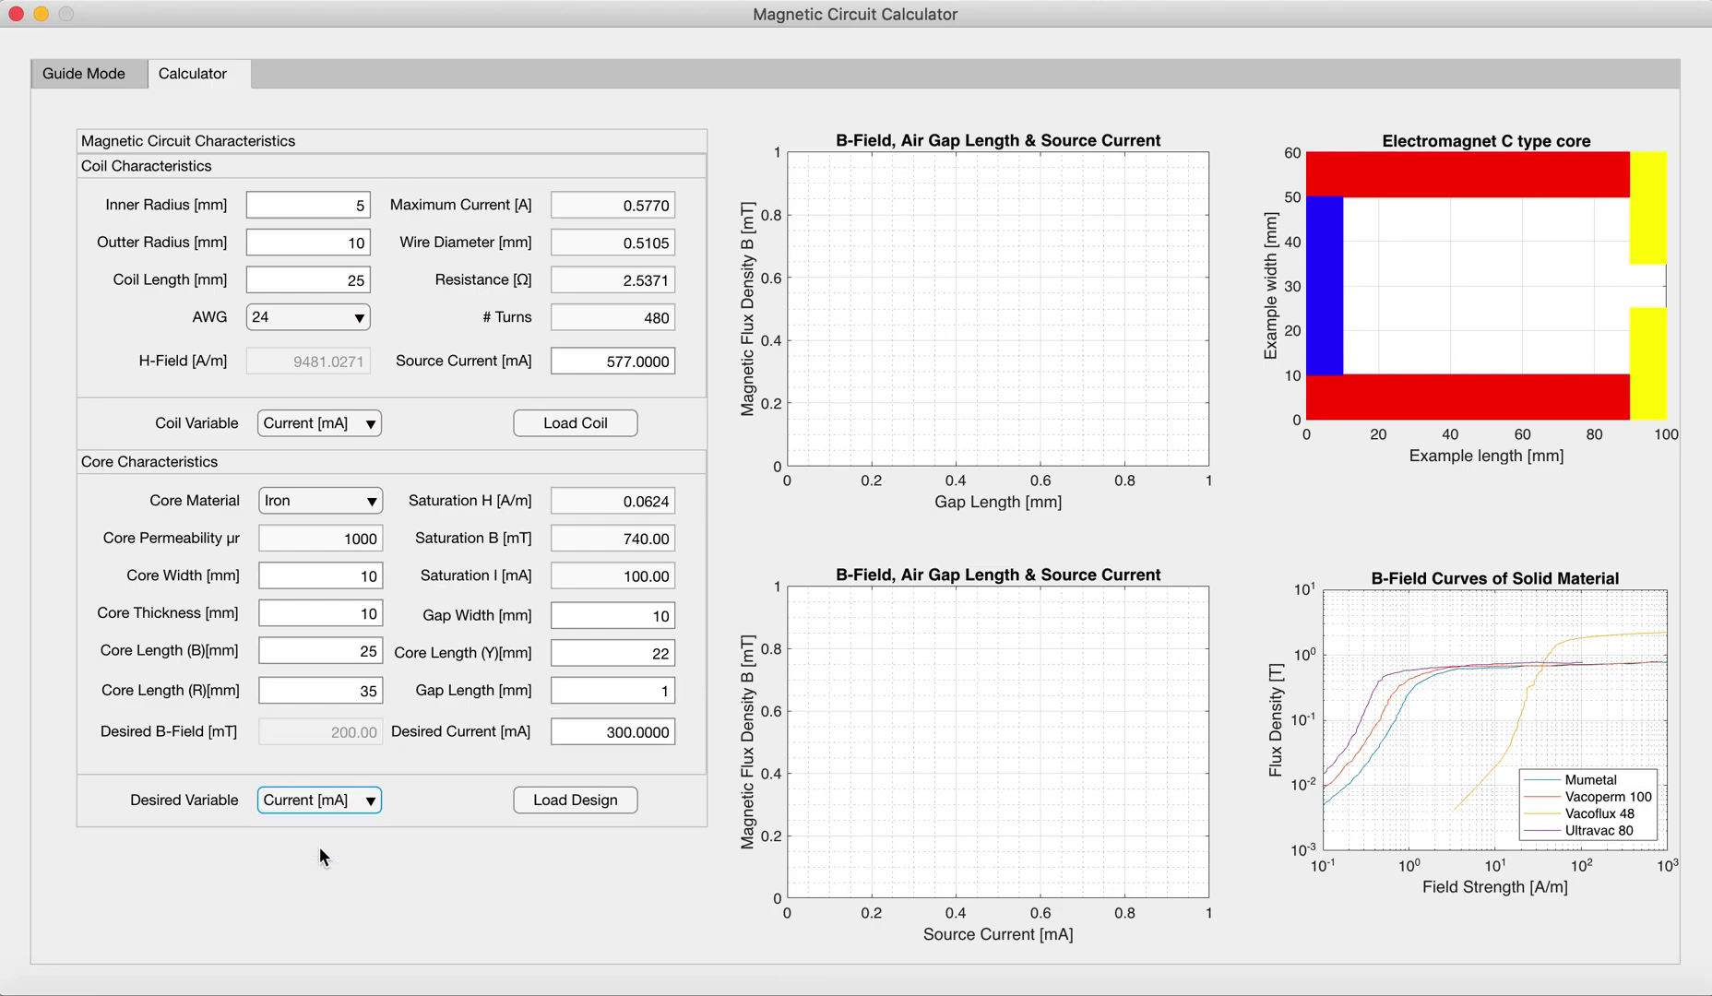
click(608, 731)
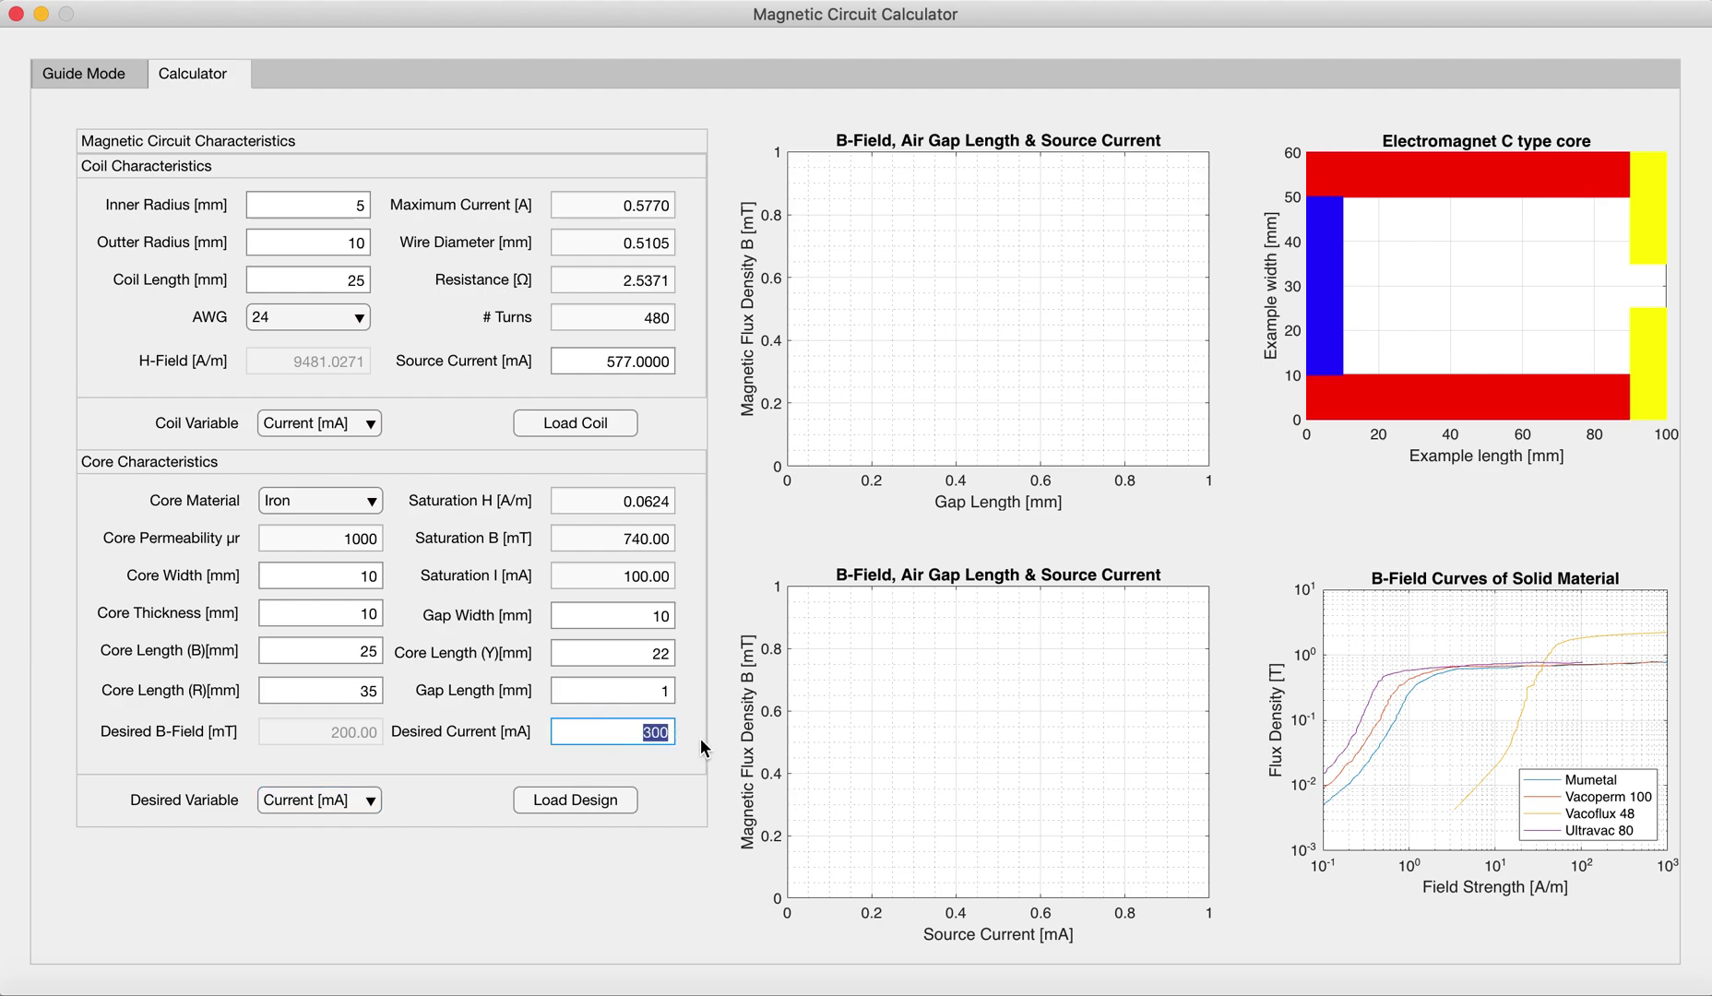
text(200)
click(651, 762)
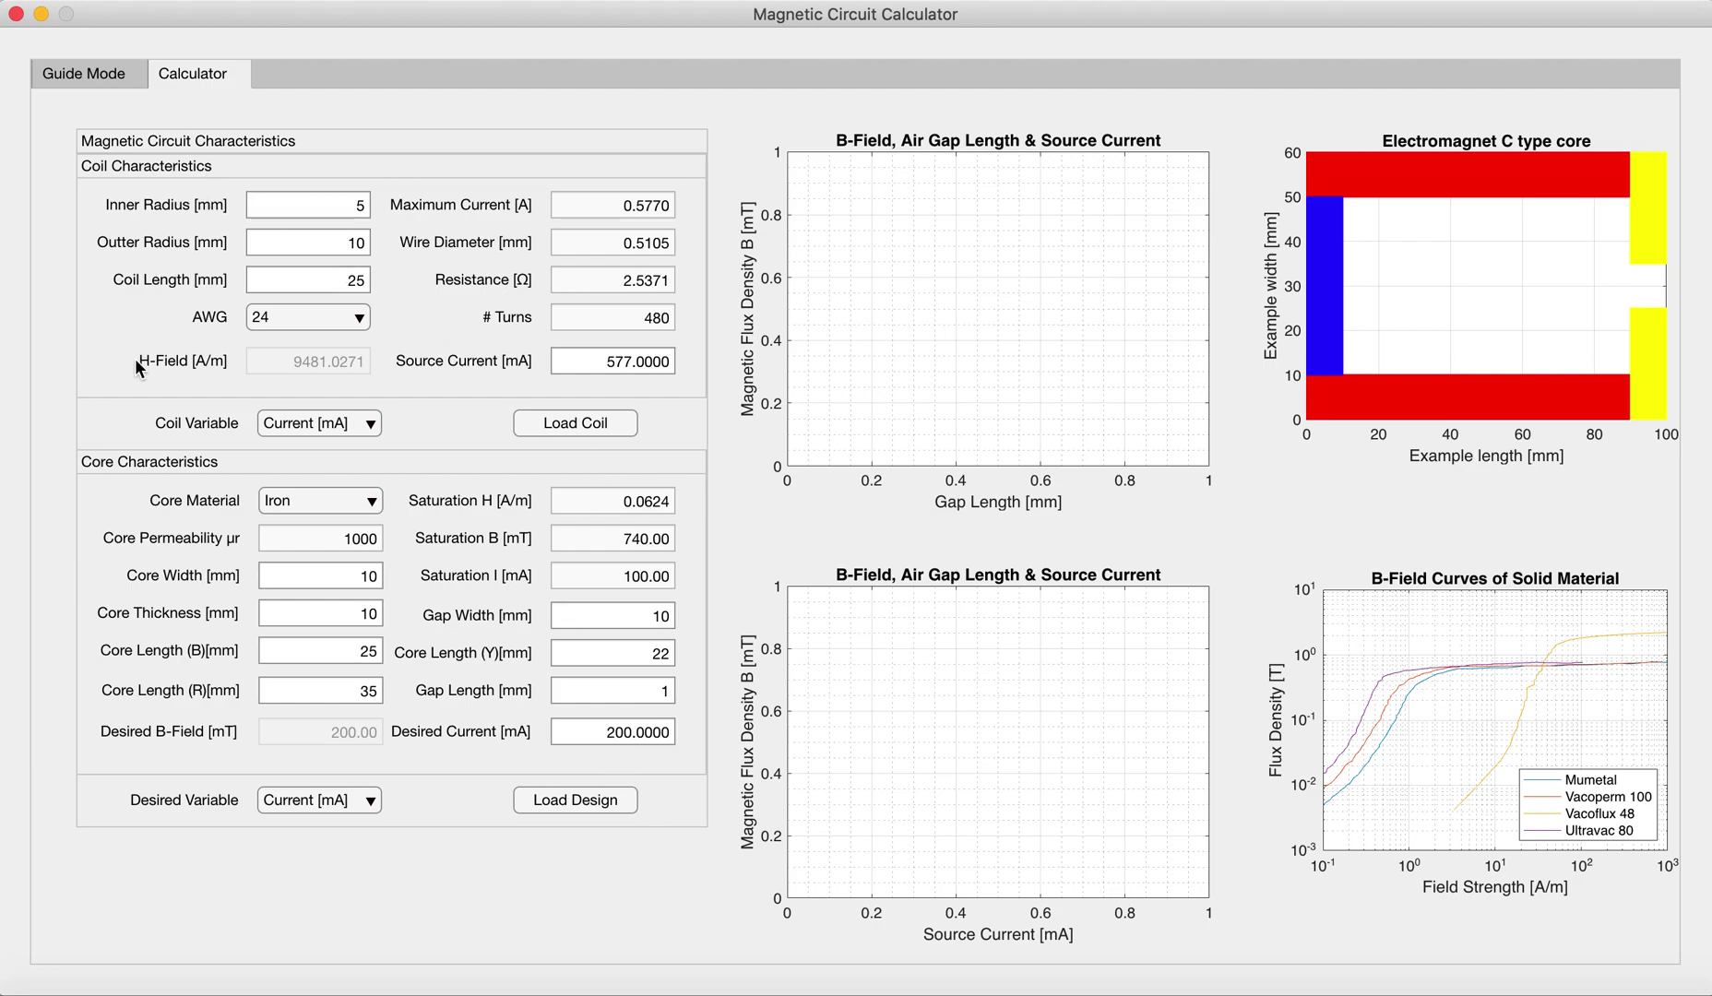
click(546, 800)
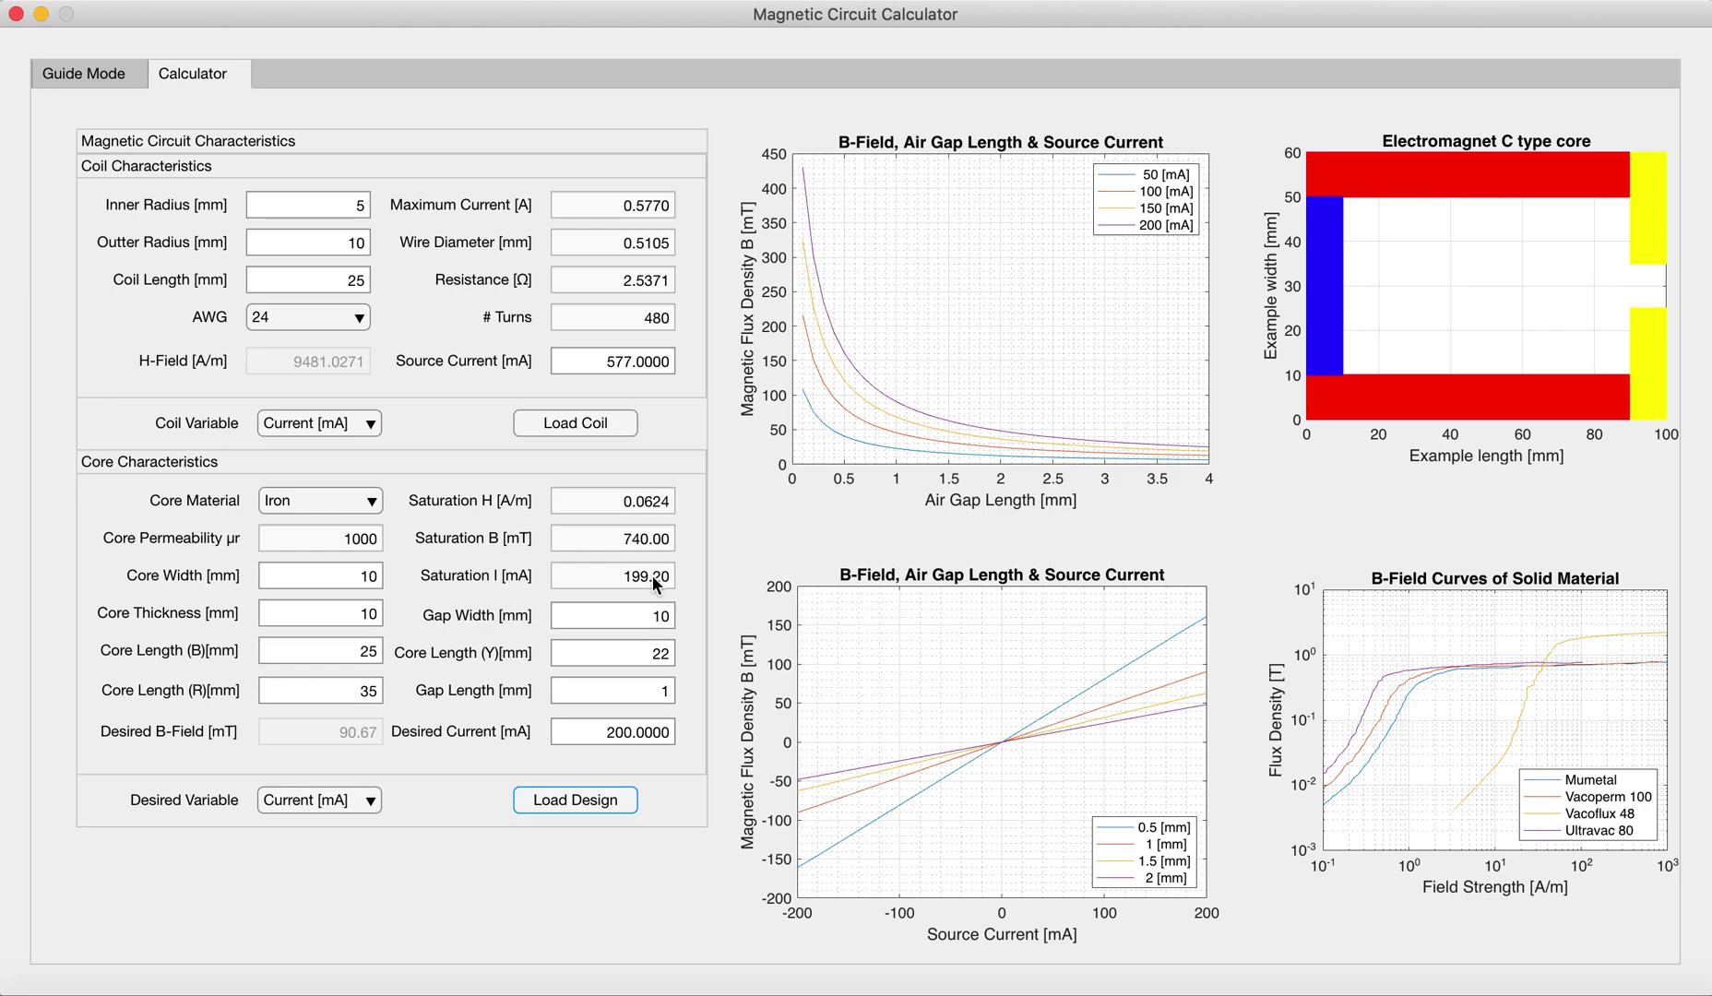
Set the desired current to 300 mA and reload the design to update the plots.
click(619, 731)
text(300)
click(607, 800)
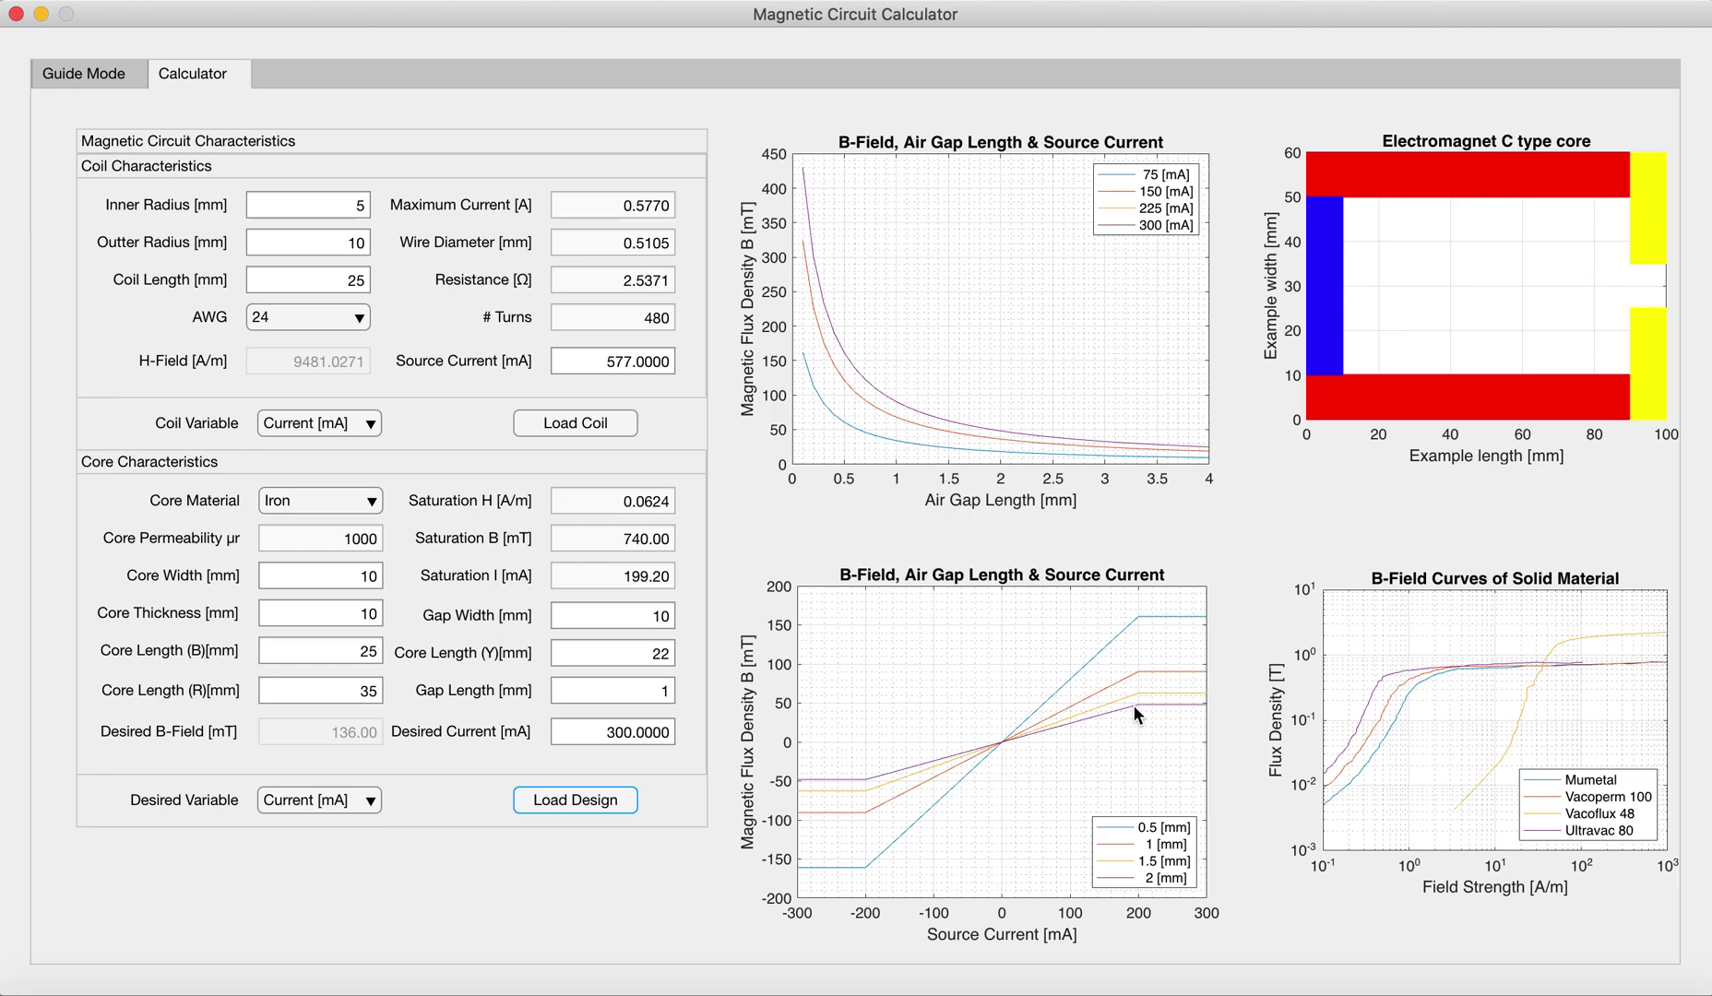
Clear the core's gap length value.
click(667, 691)
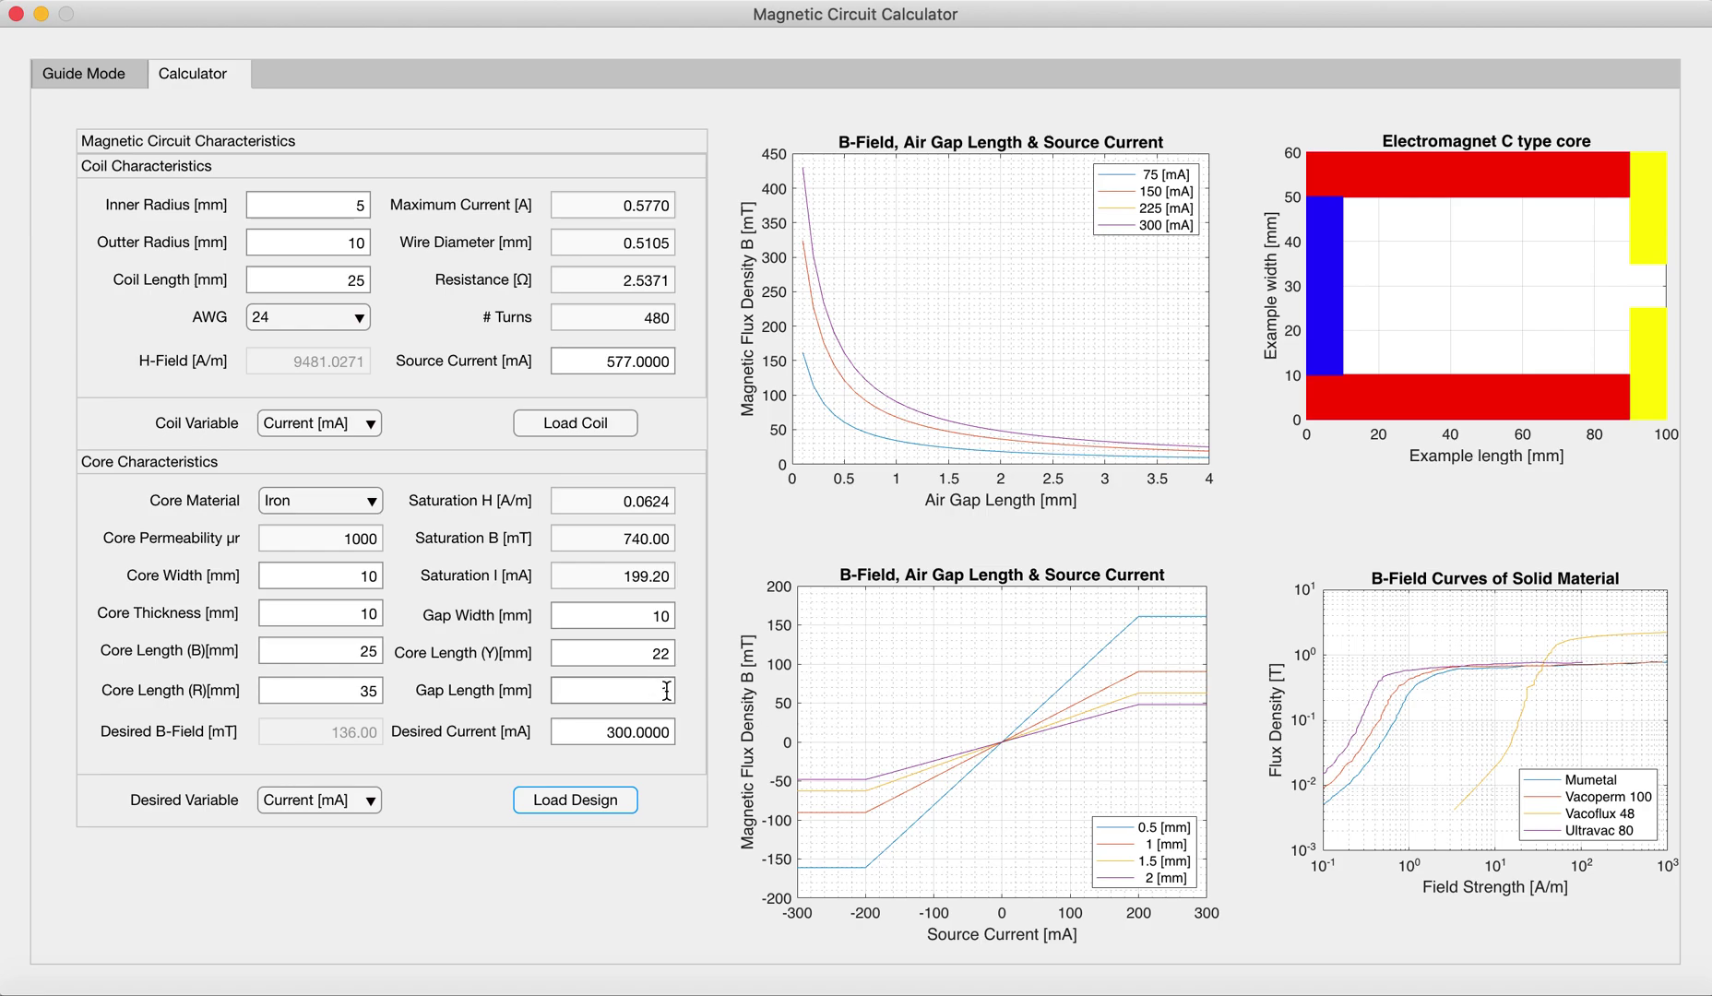